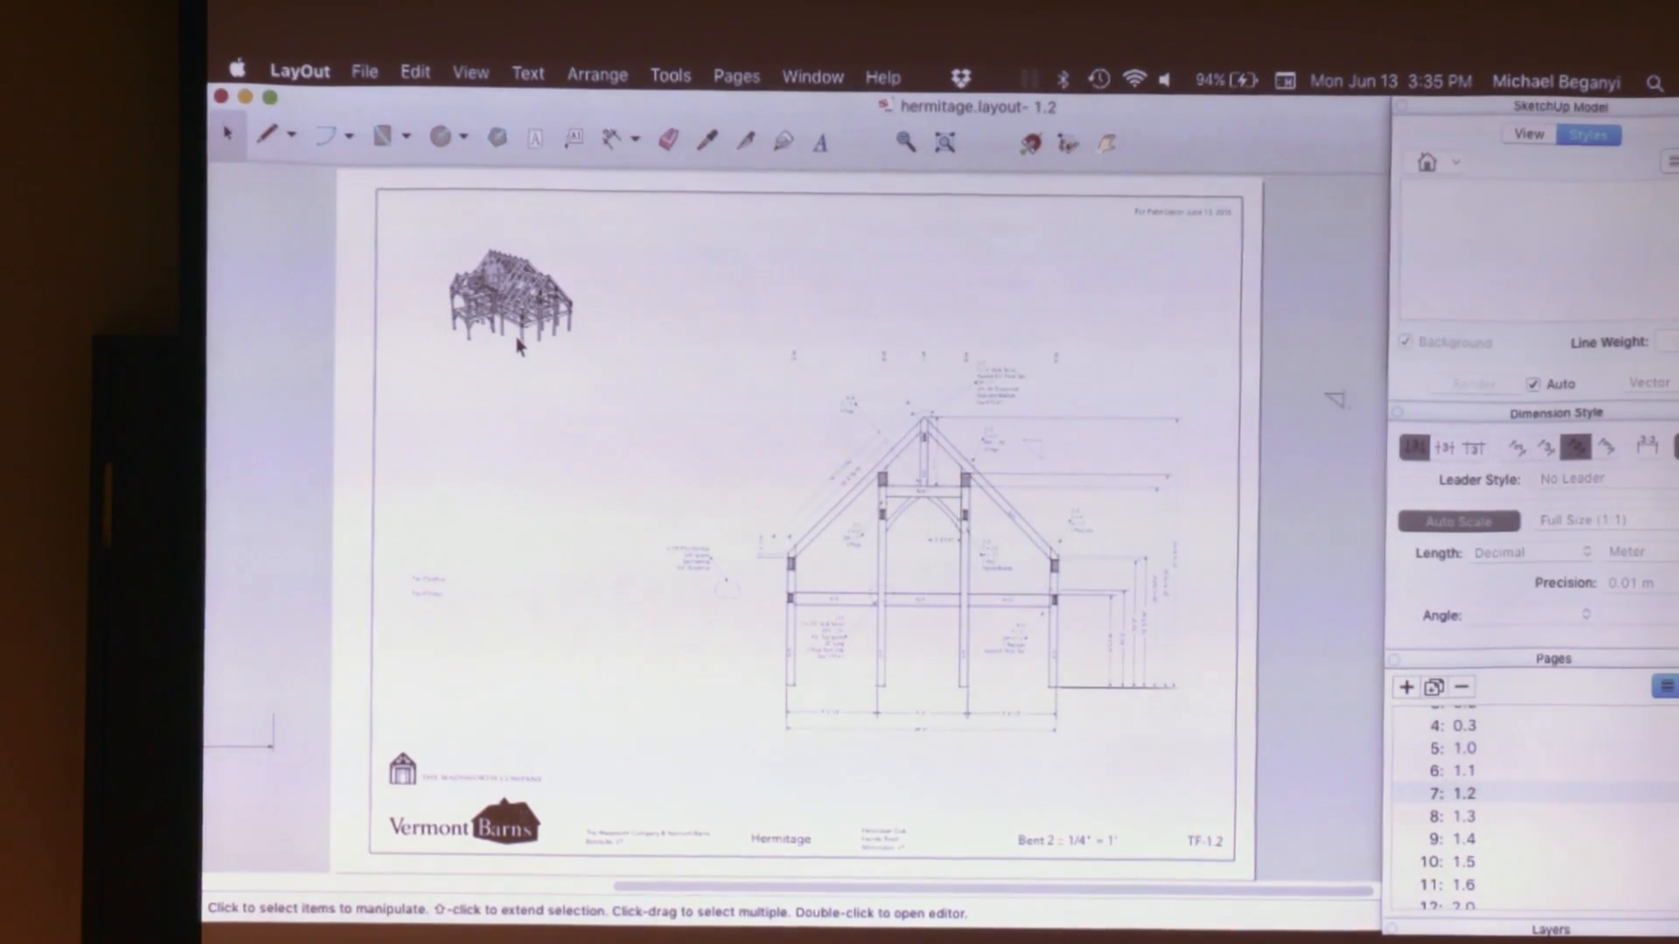
- Review the bent drawings on pages 1.3, 1.1 and 1.4
left_click(1472, 818)
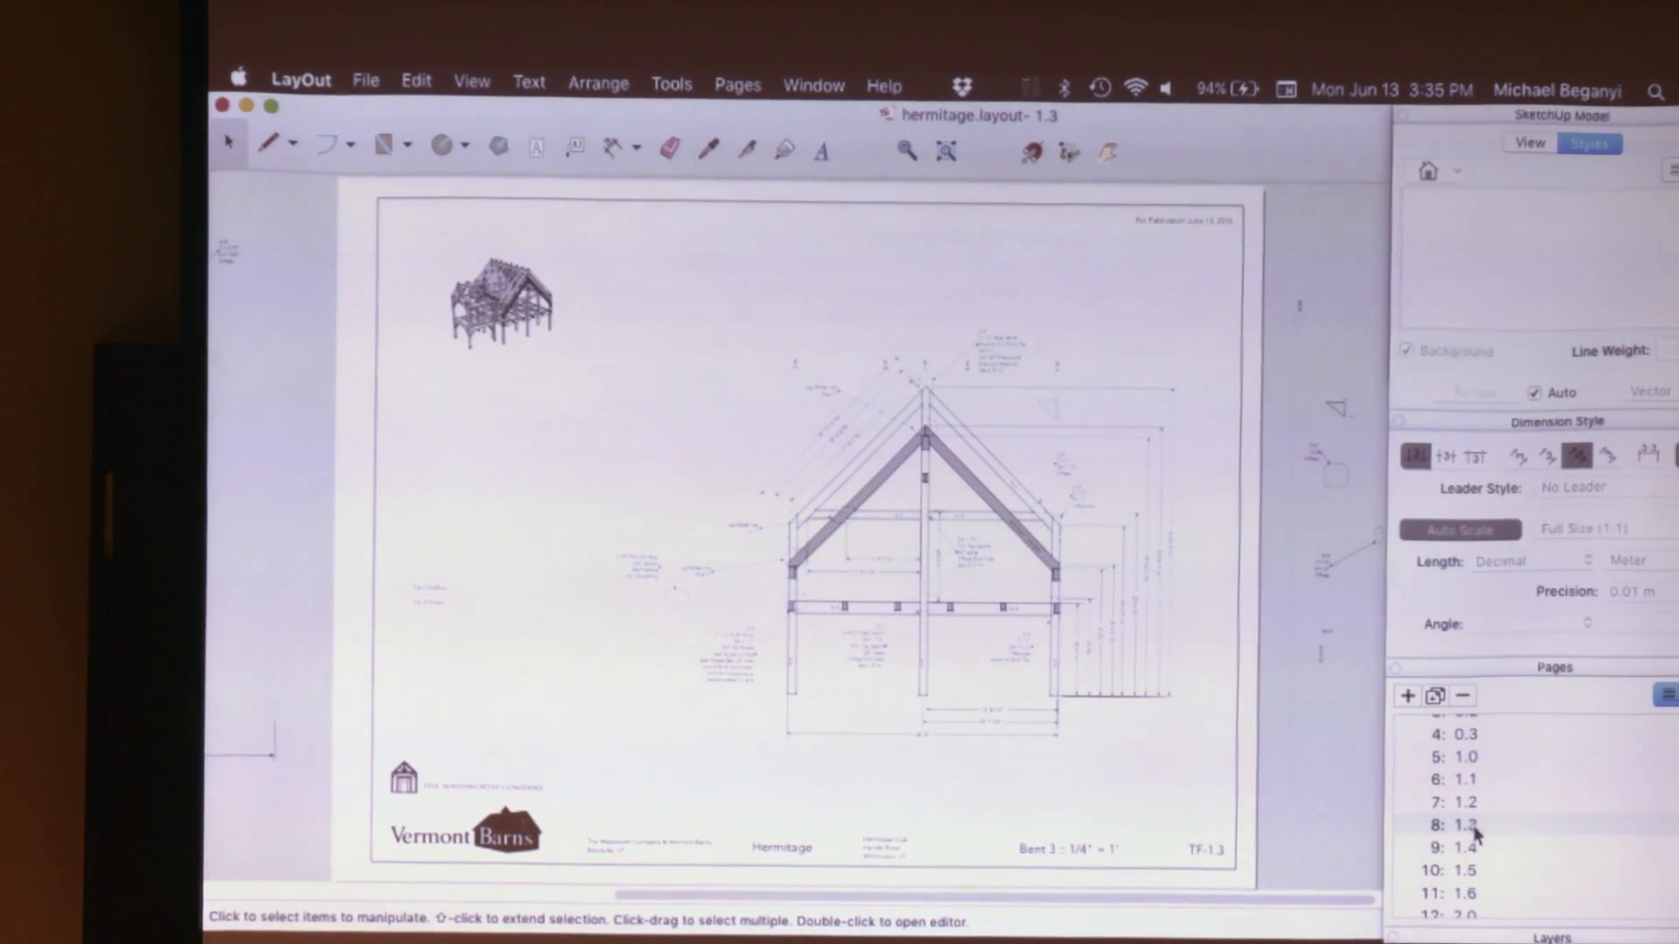
left_click(1469, 810)
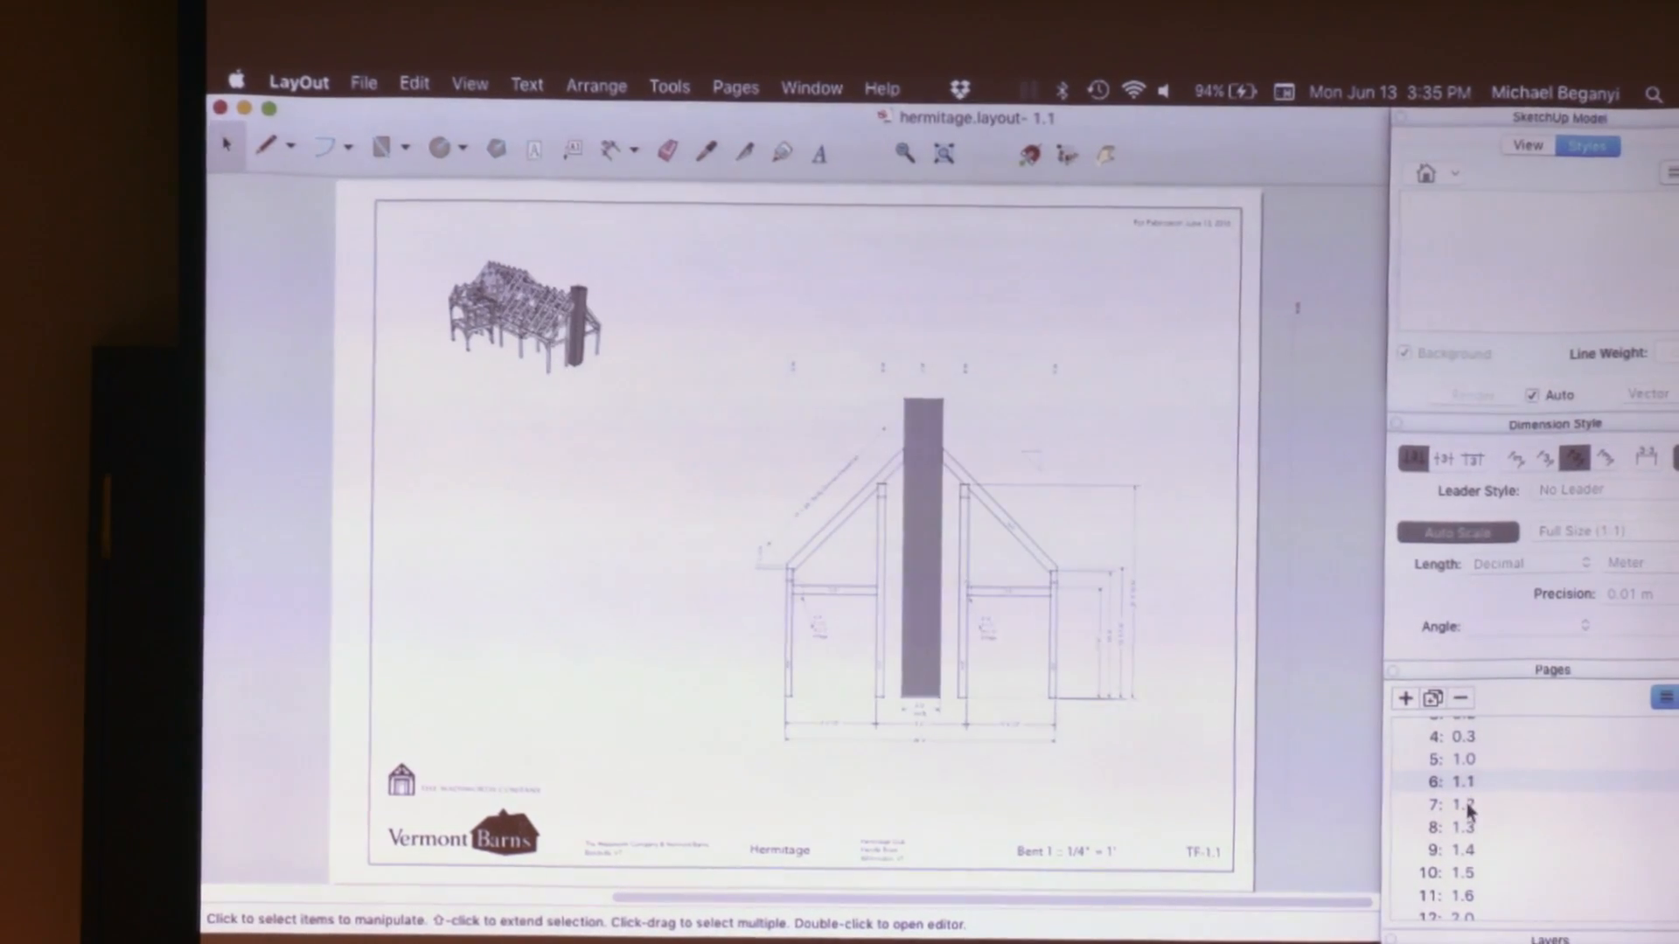
left_click(1462, 848)
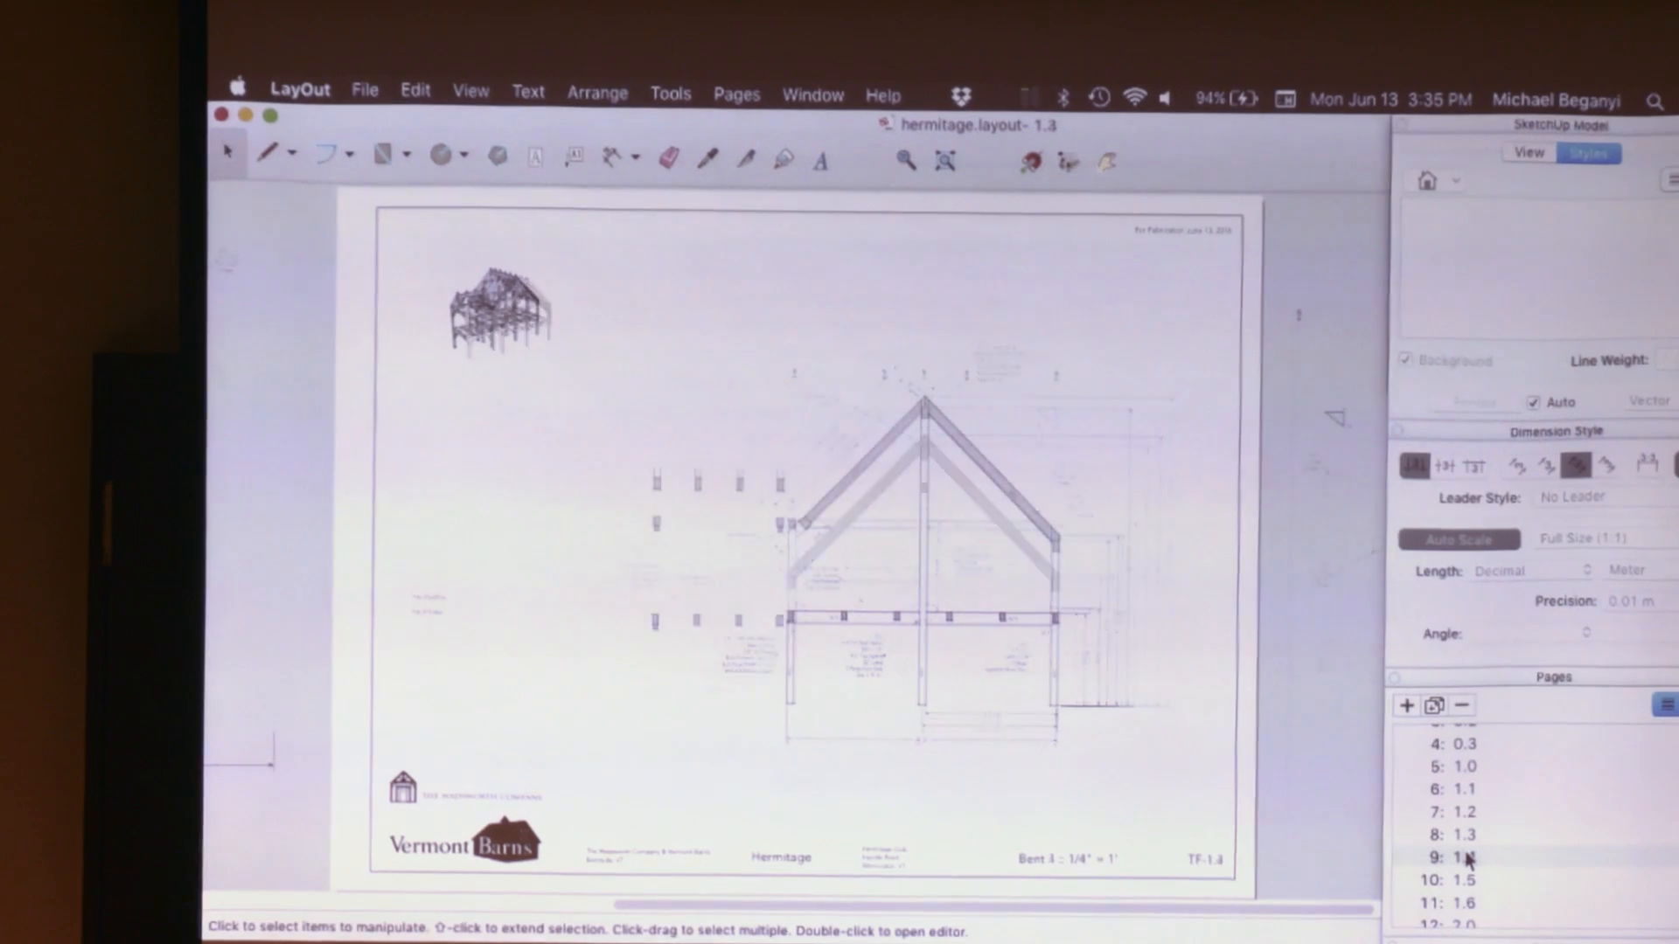
- Review the wall drawings on pages 2.0, 2.1 and 2.7
scroll(1469, 875, "down", 3)
left_click(1473, 810)
left_click(1470, 831)
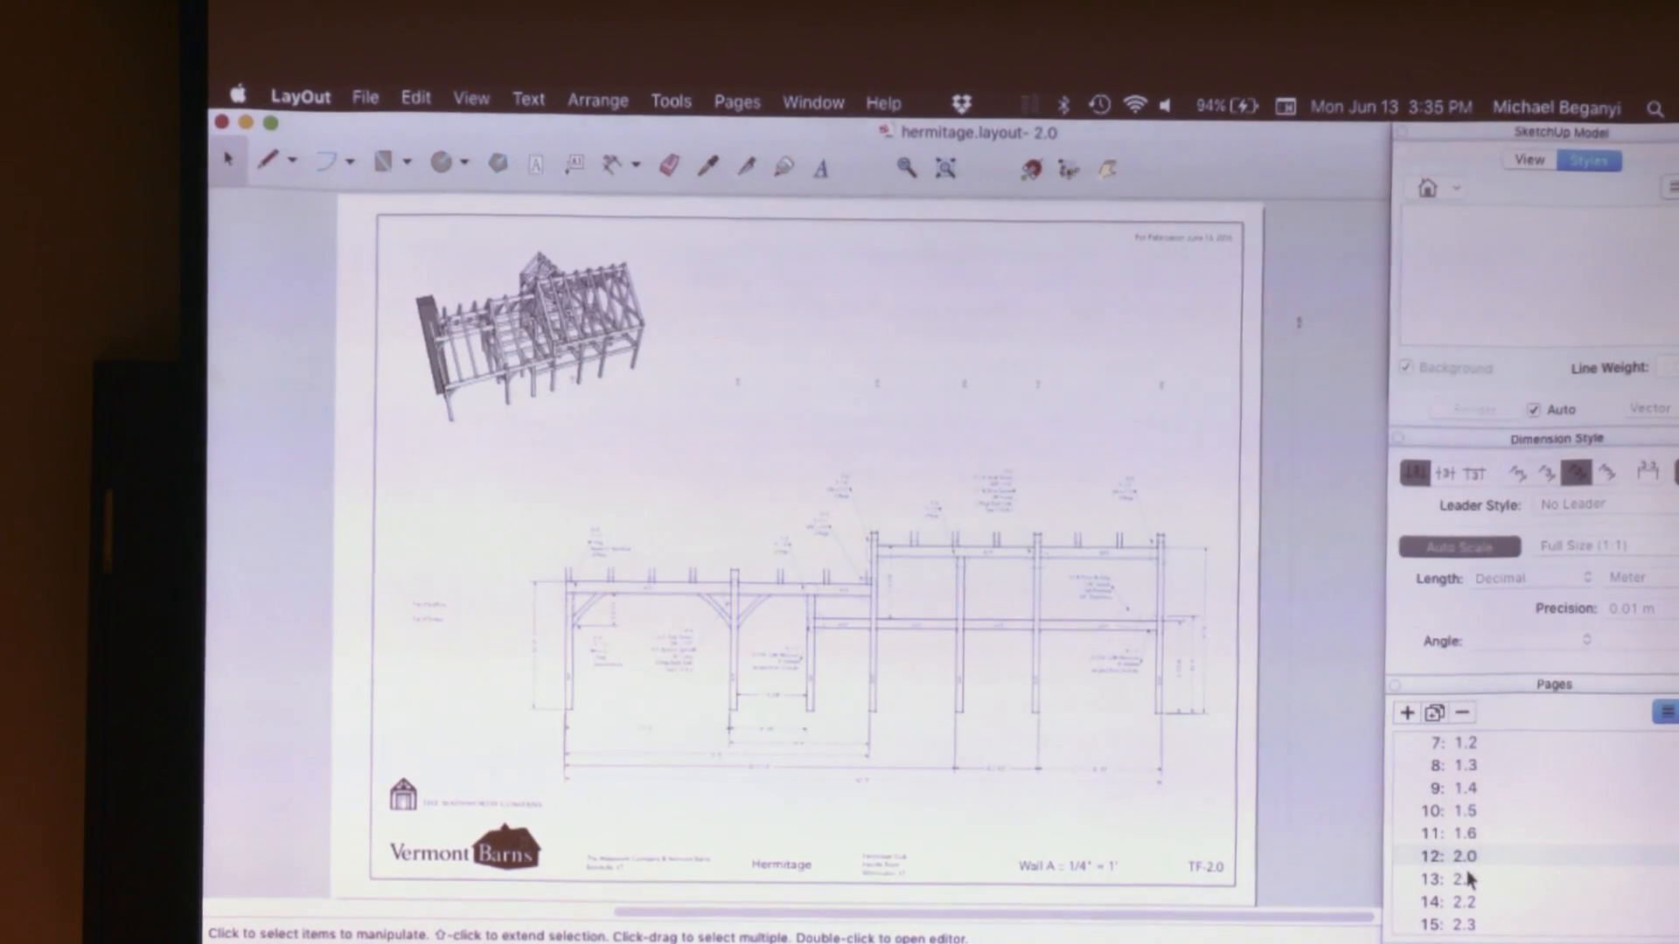
left_click(1466, 880)
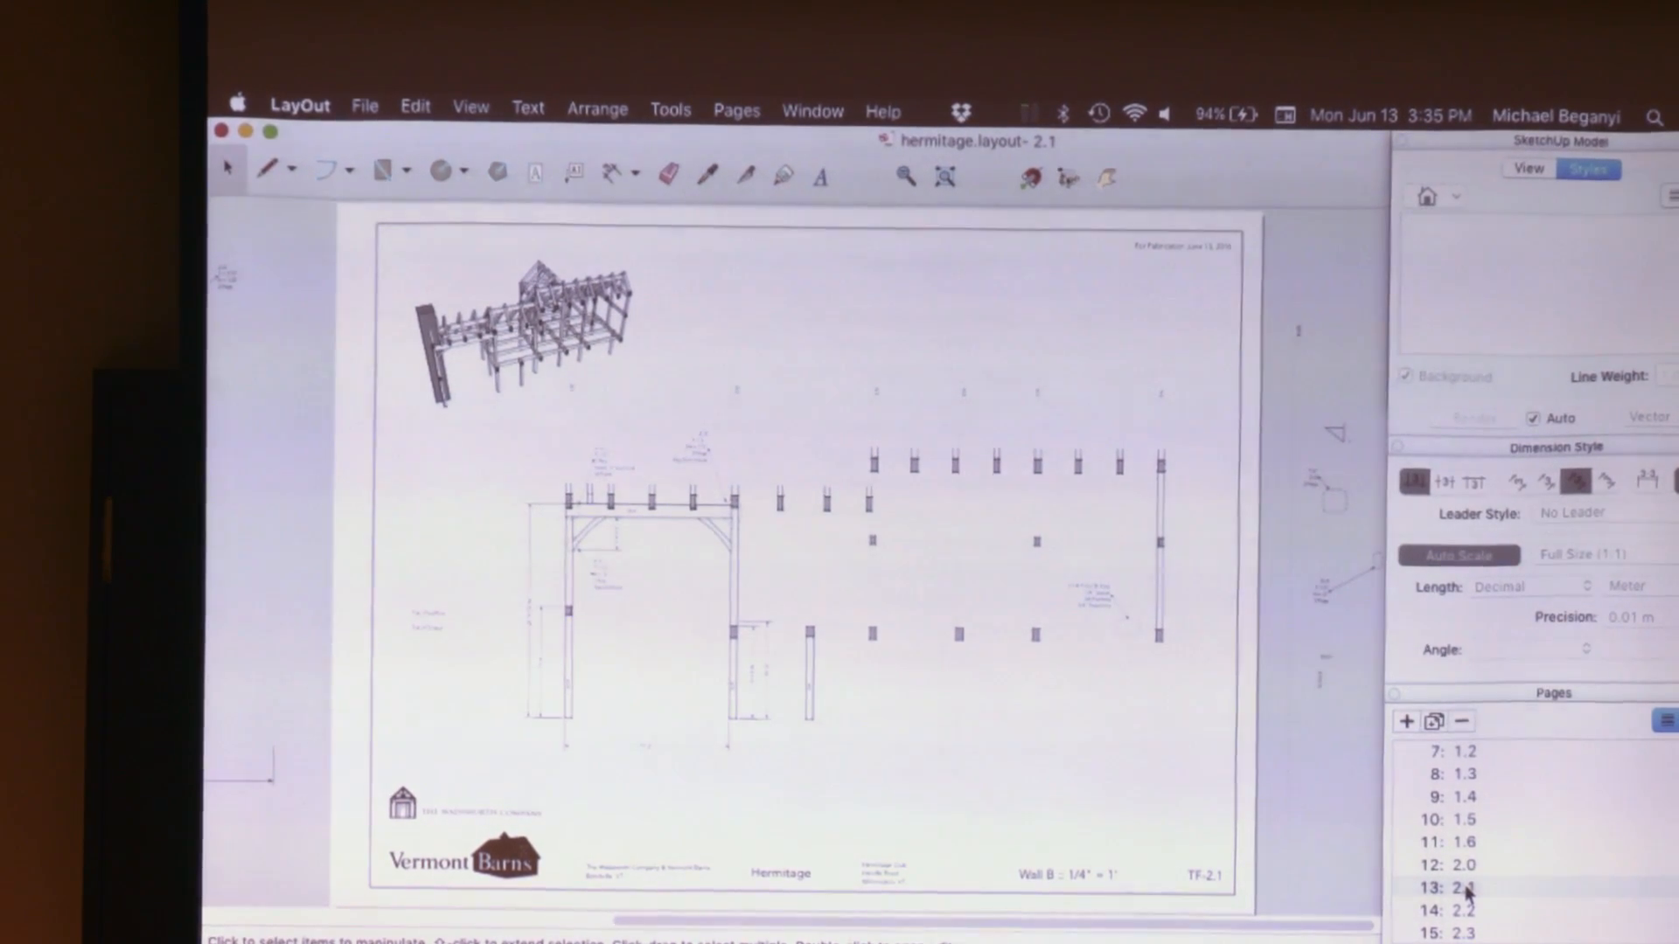
scroll(1469, 890, "down", 3)
scroll(1466, 909, "down", 2)
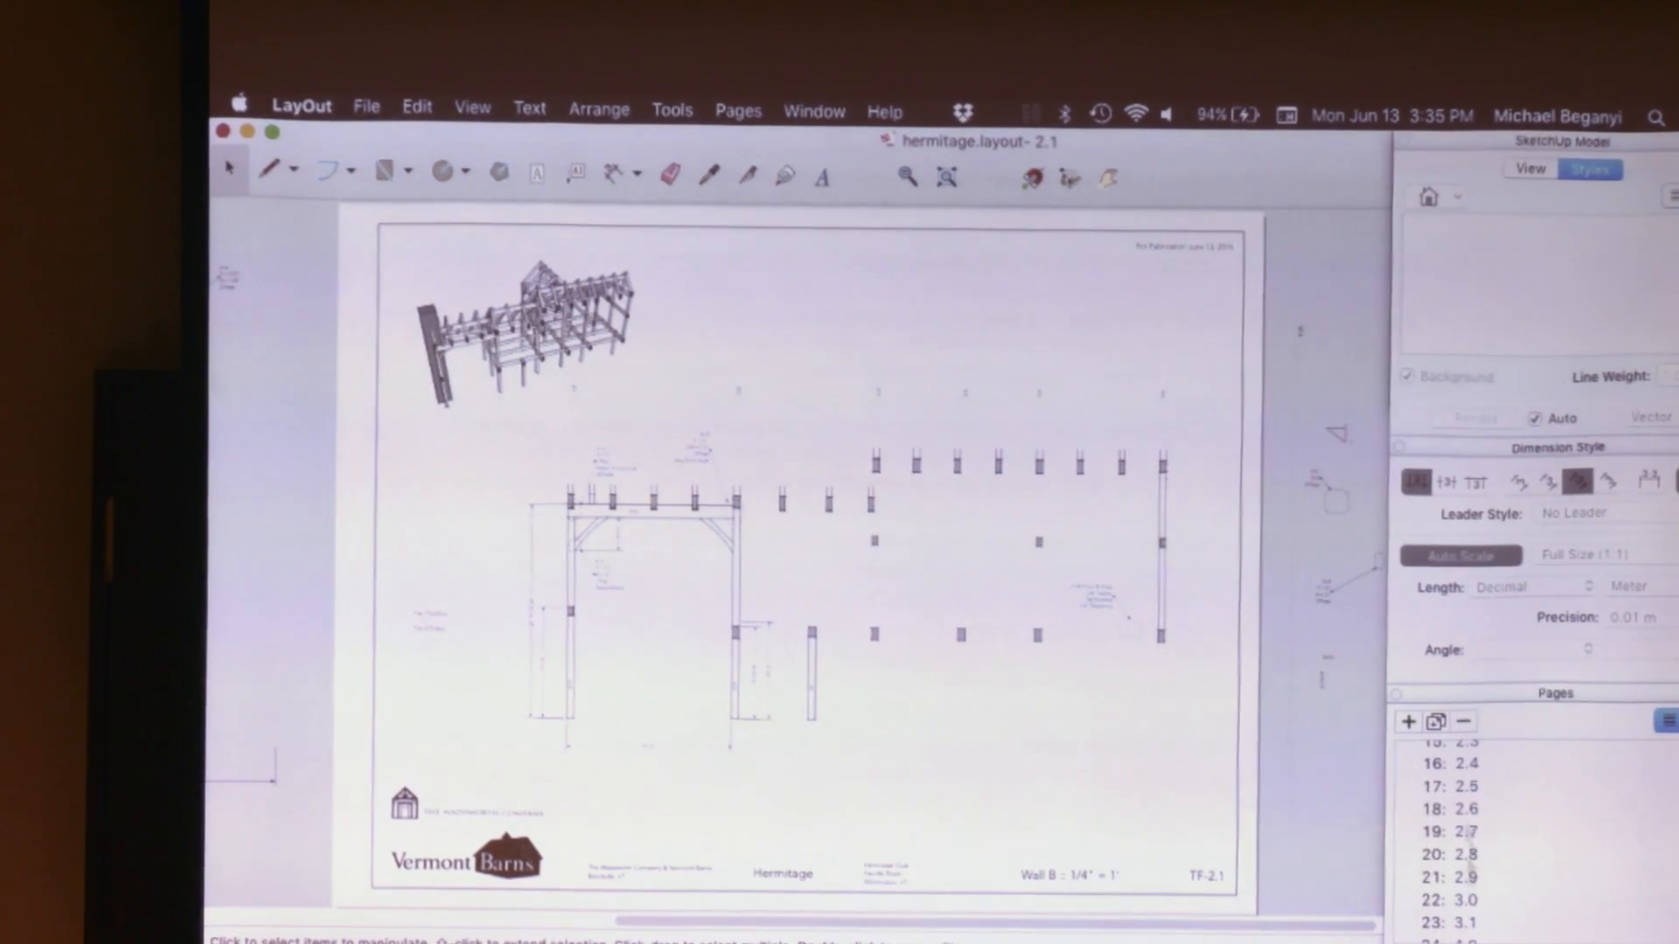
left_click(1462, 835)
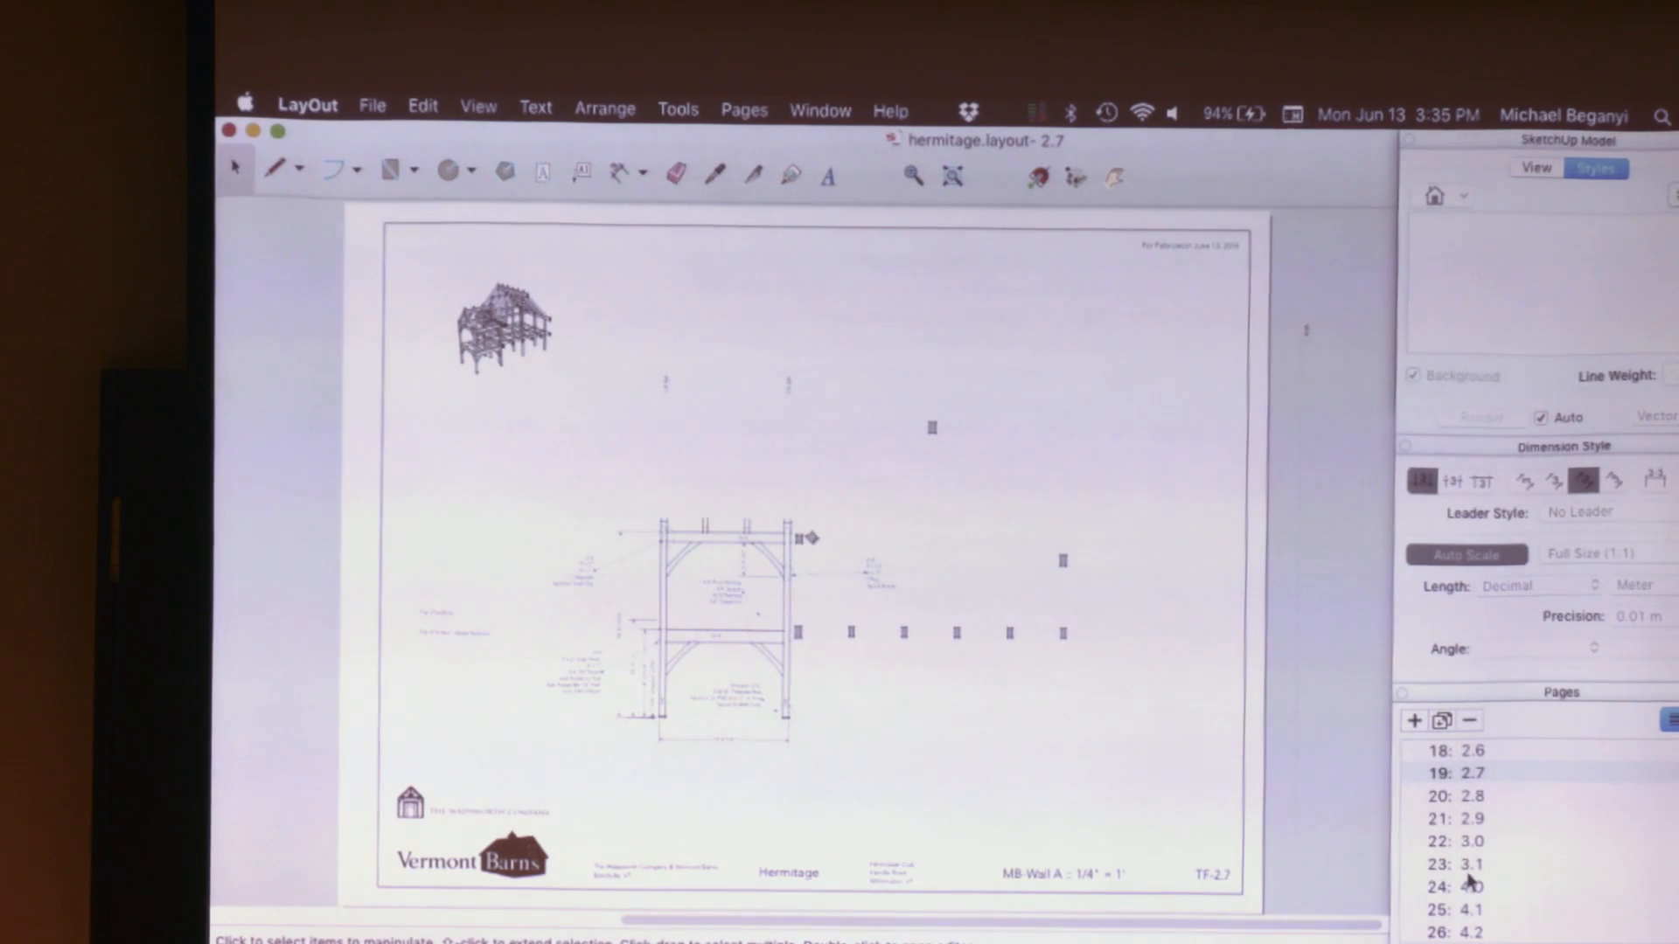
- Open the Rafter Plan on page 3.1 and examine its perspective joint detail within the surrounding plan
left_click(1472, 864)
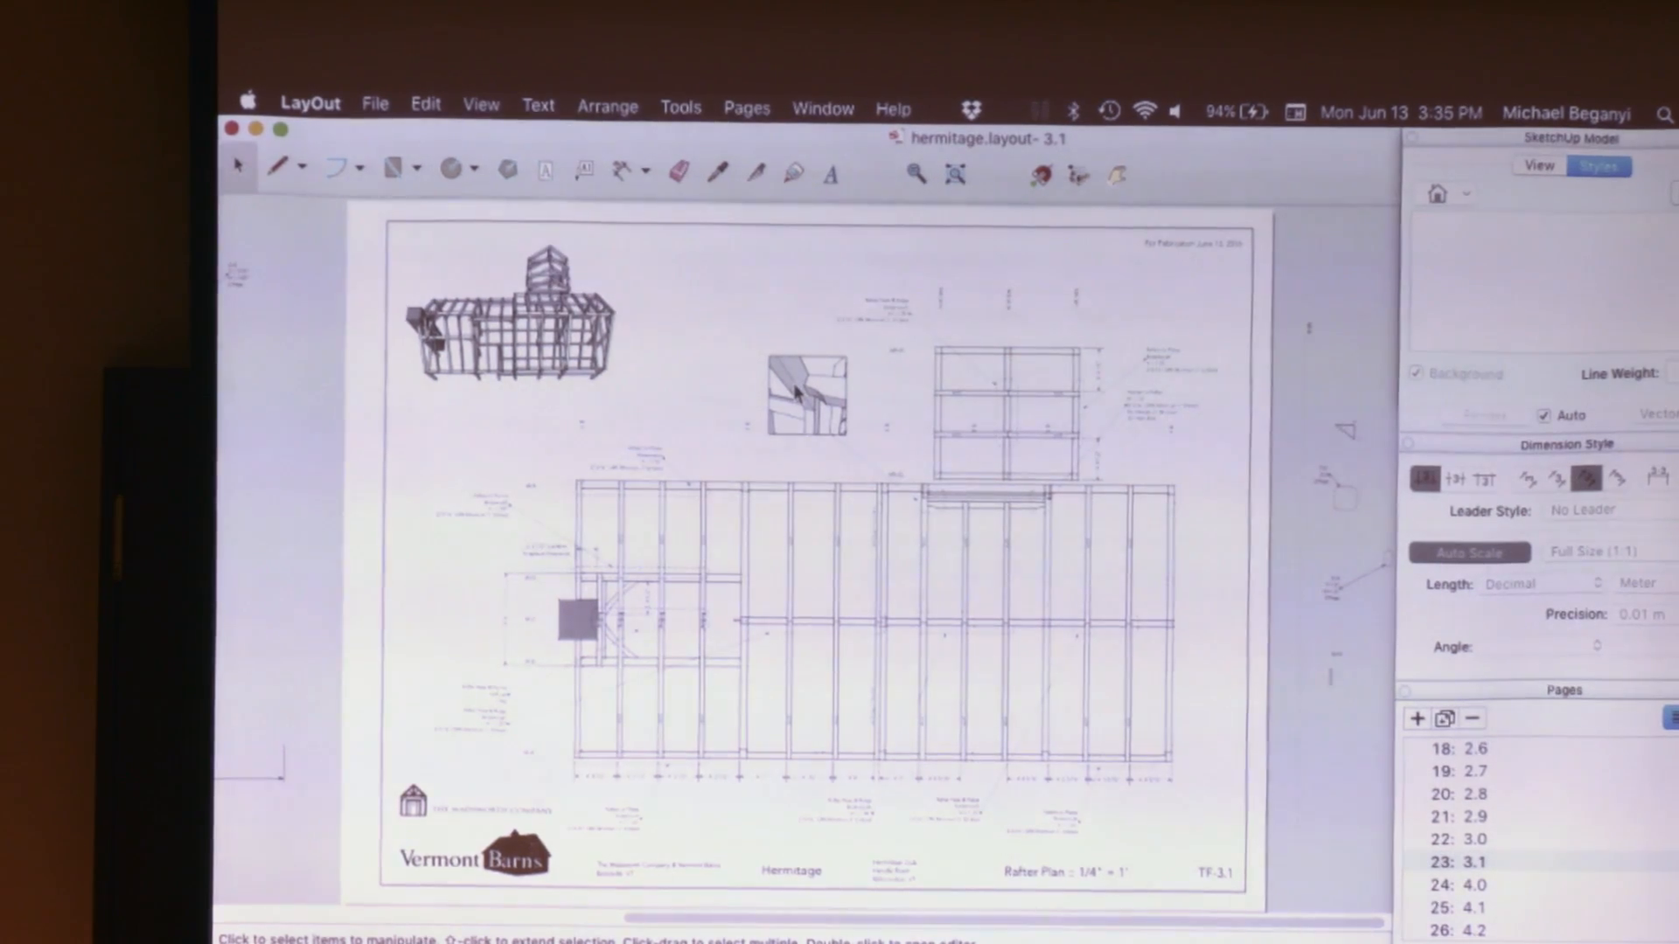
scroll(796, 390, "up", 5)
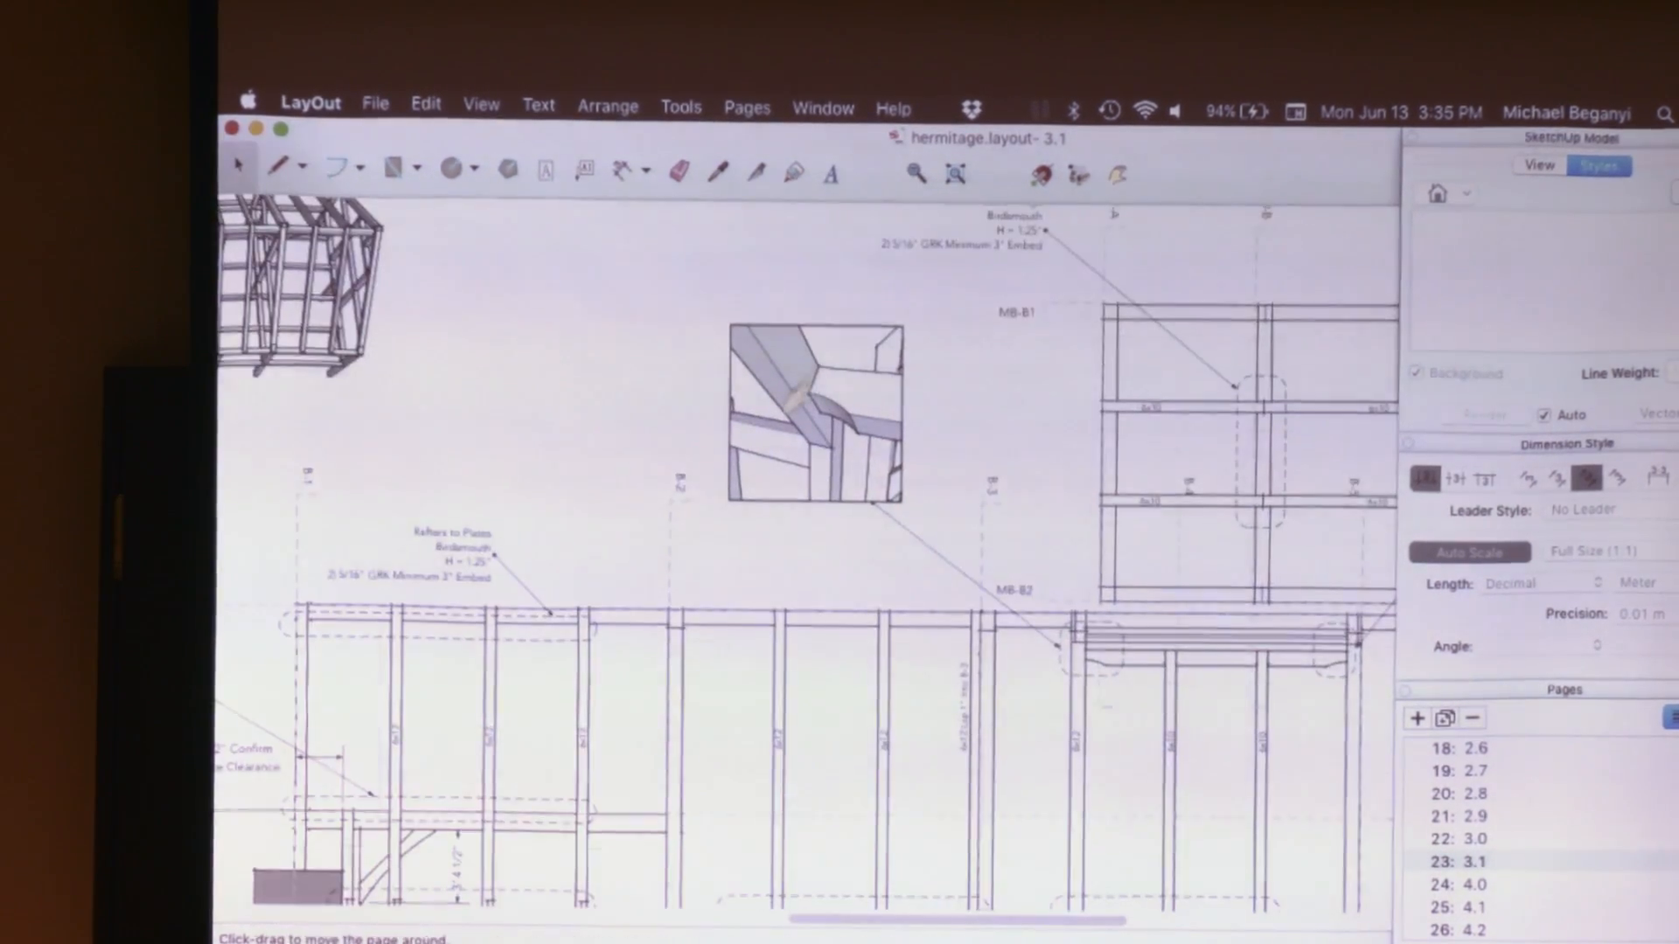
scroll(796, 395, "up", 3)
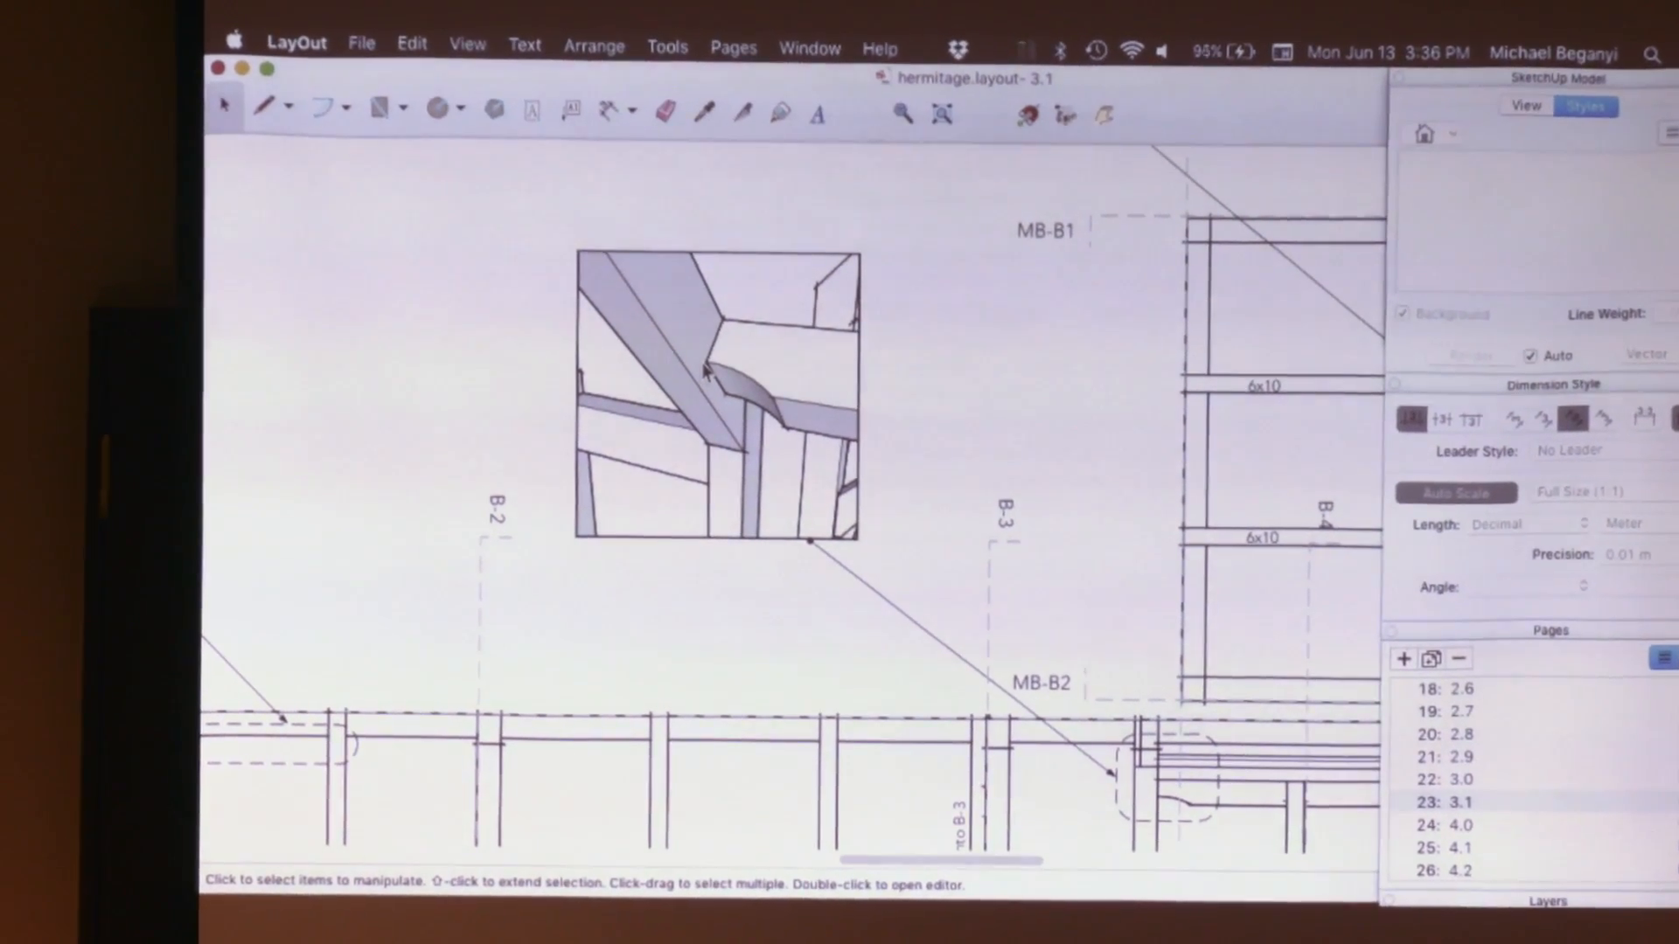
scroll(709, 371, "down", 8)
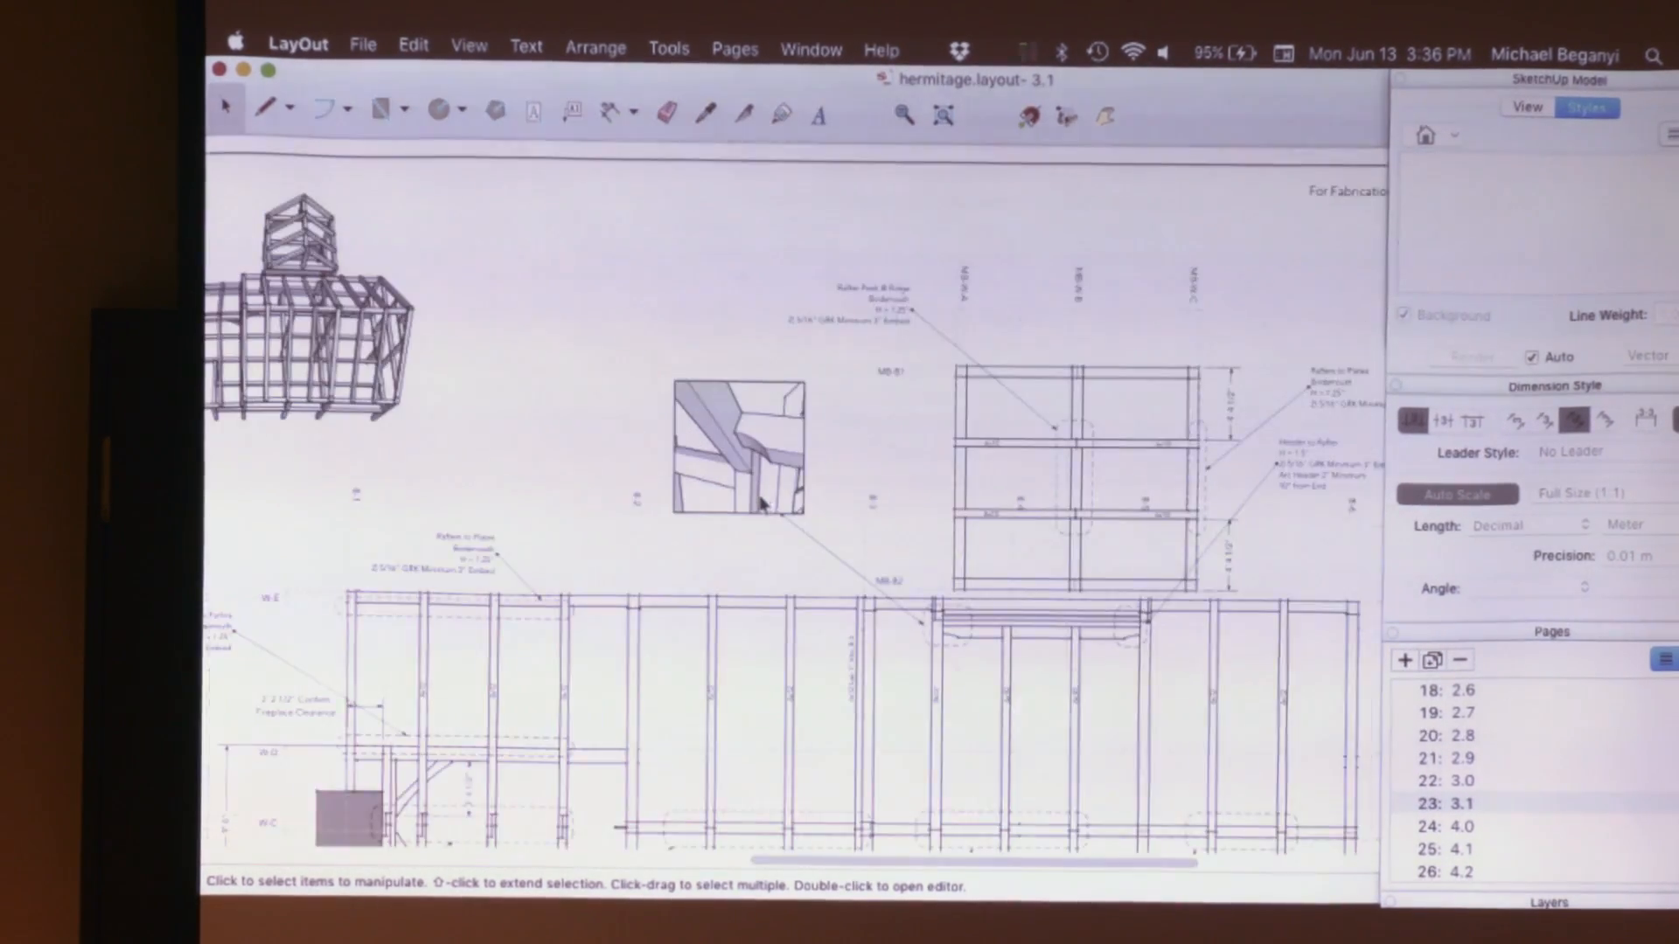
scroll(761, 503, "down", 3)
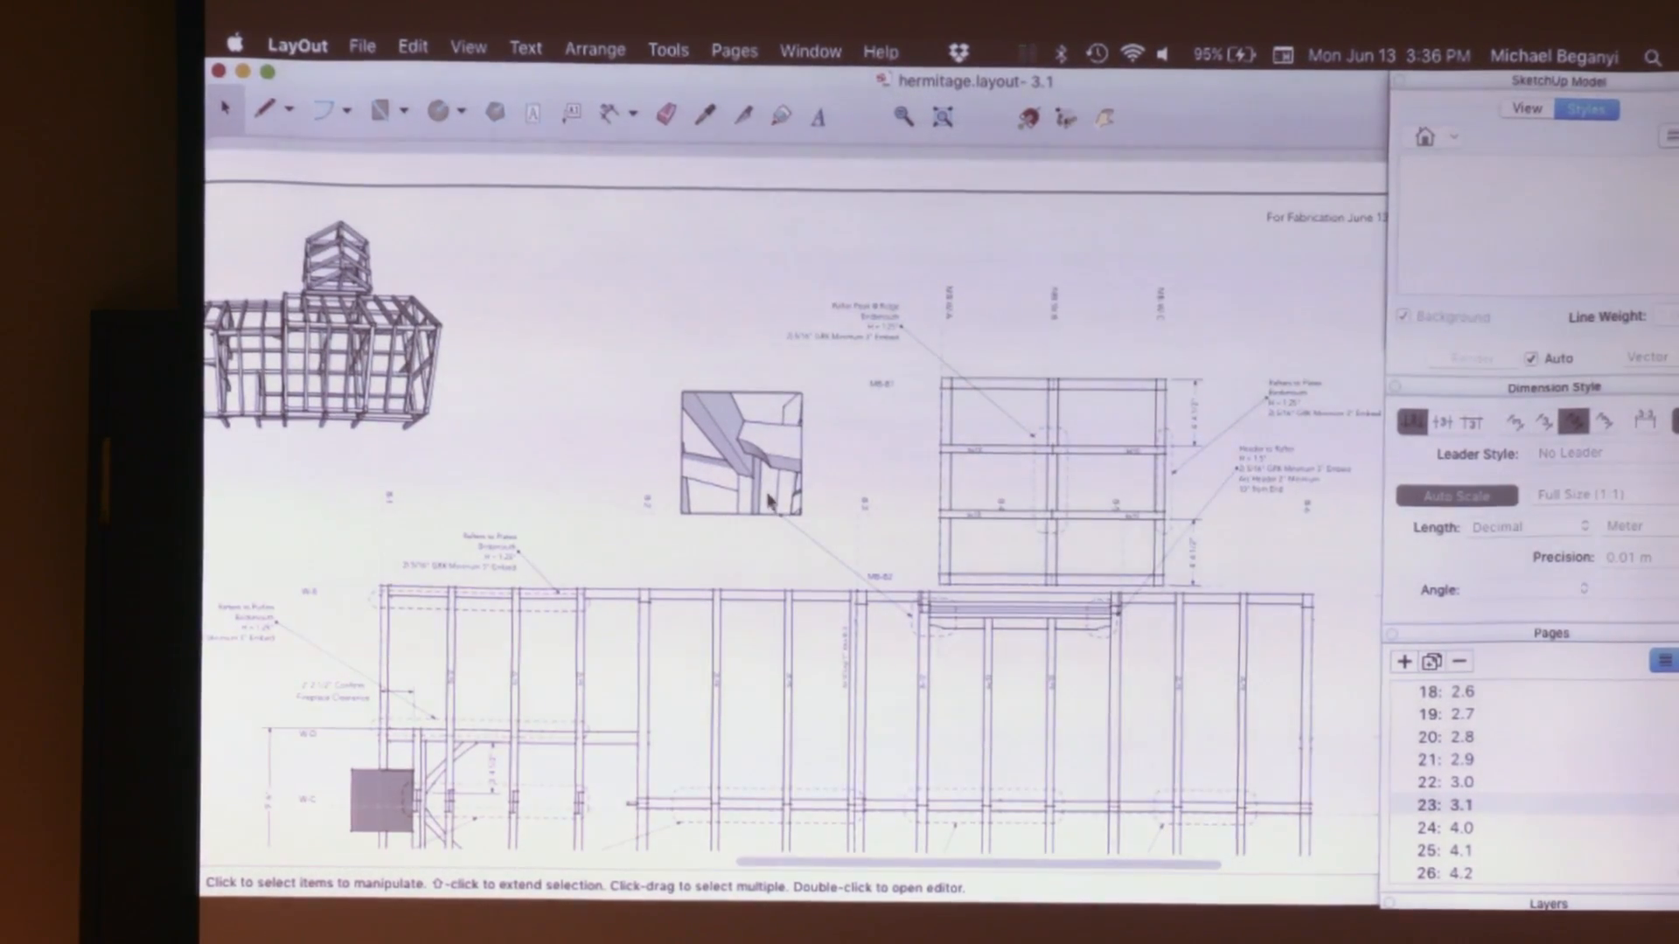
scroll(768, 501, "down", 4)
middle_click_drag(774, 369, 821, 338)
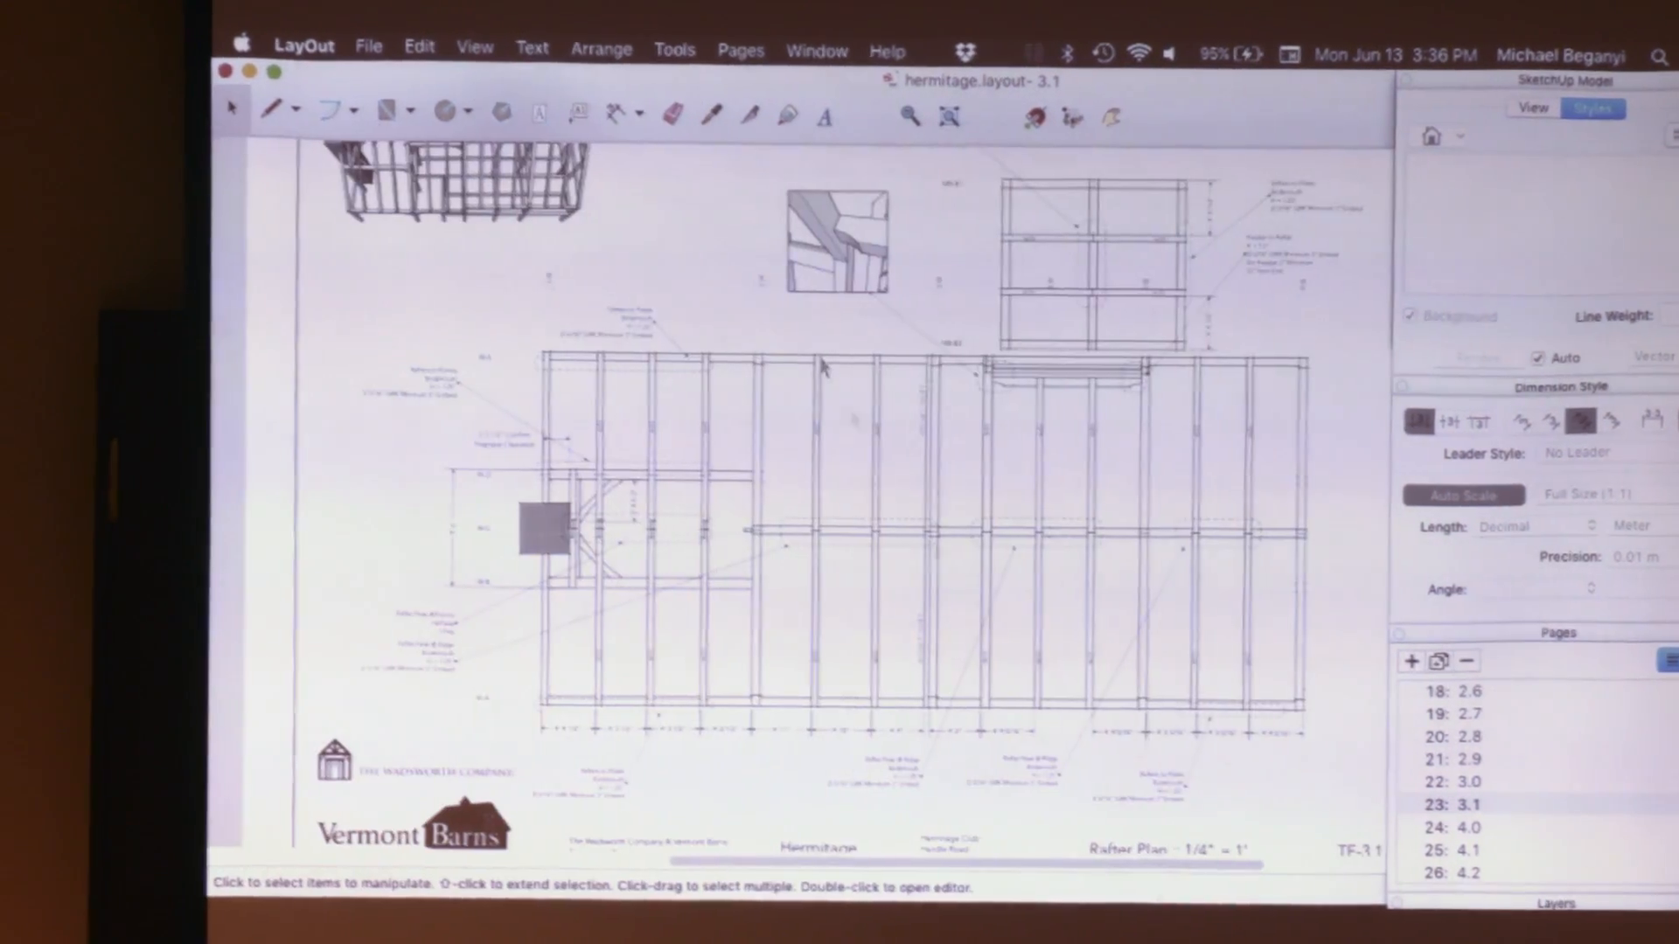
- View the Typical Joinery Notes on page 4.0 and return to the Bent 2 drawing on page 1.2
left_click(1451, 827)
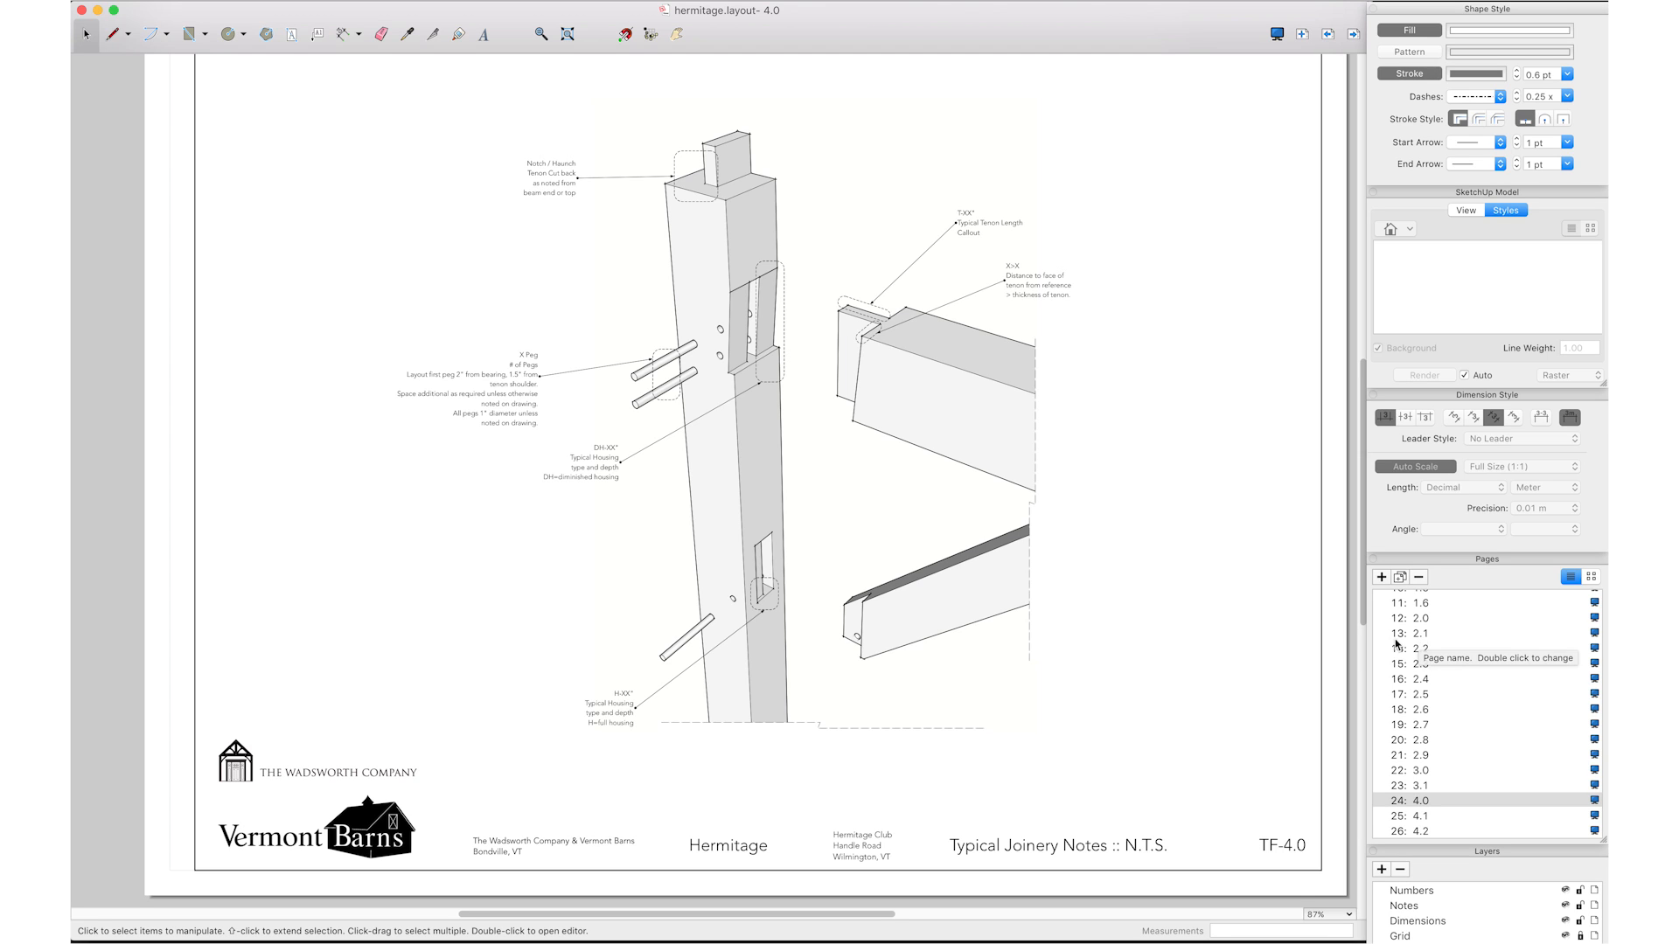
scroll(1432, 636, "up", 5)
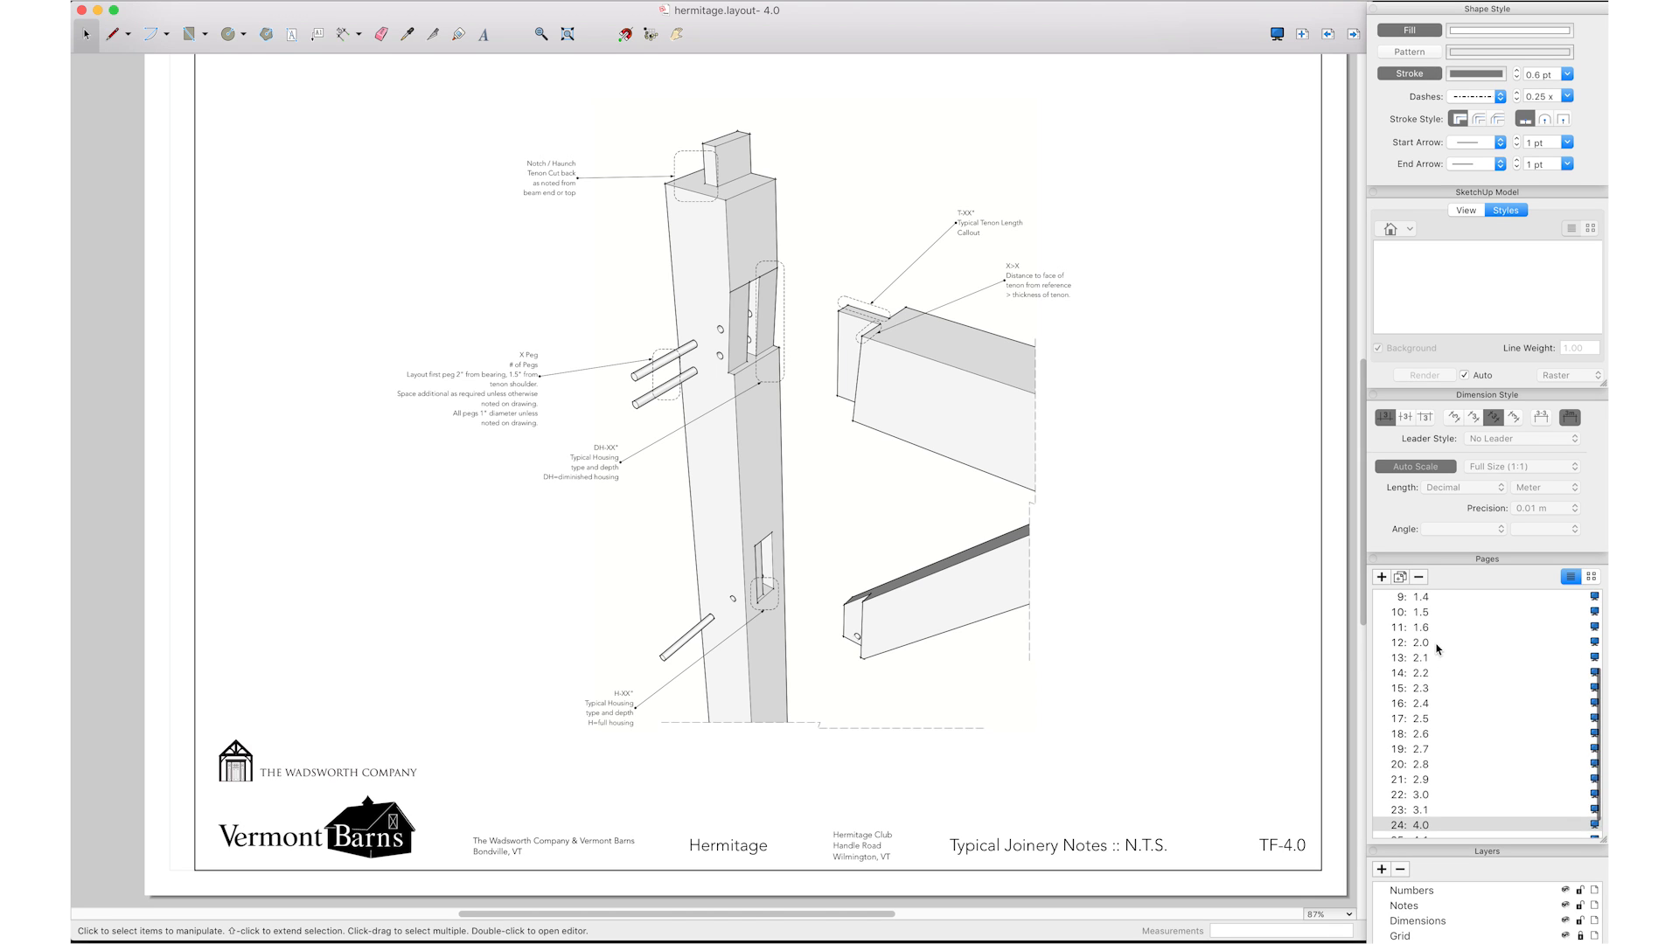
left_click(1424, 615)
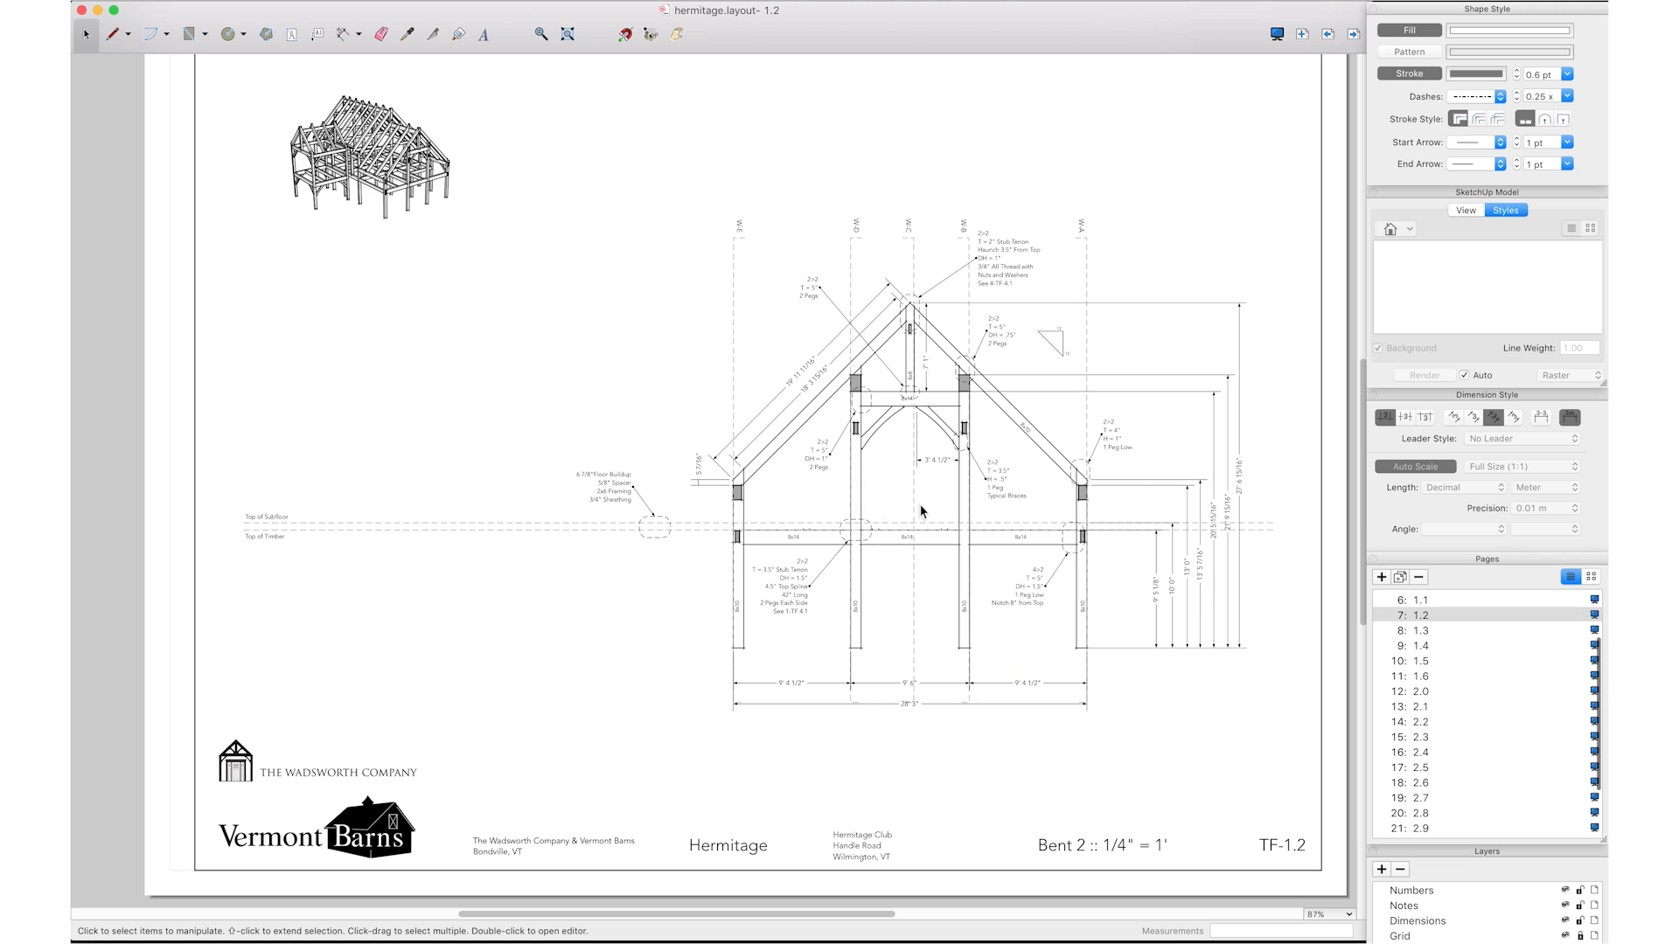
- Orbit the model inside the Bent 2 viewport to expose its white-out planes, and undo that view change
double_click(823, 478)
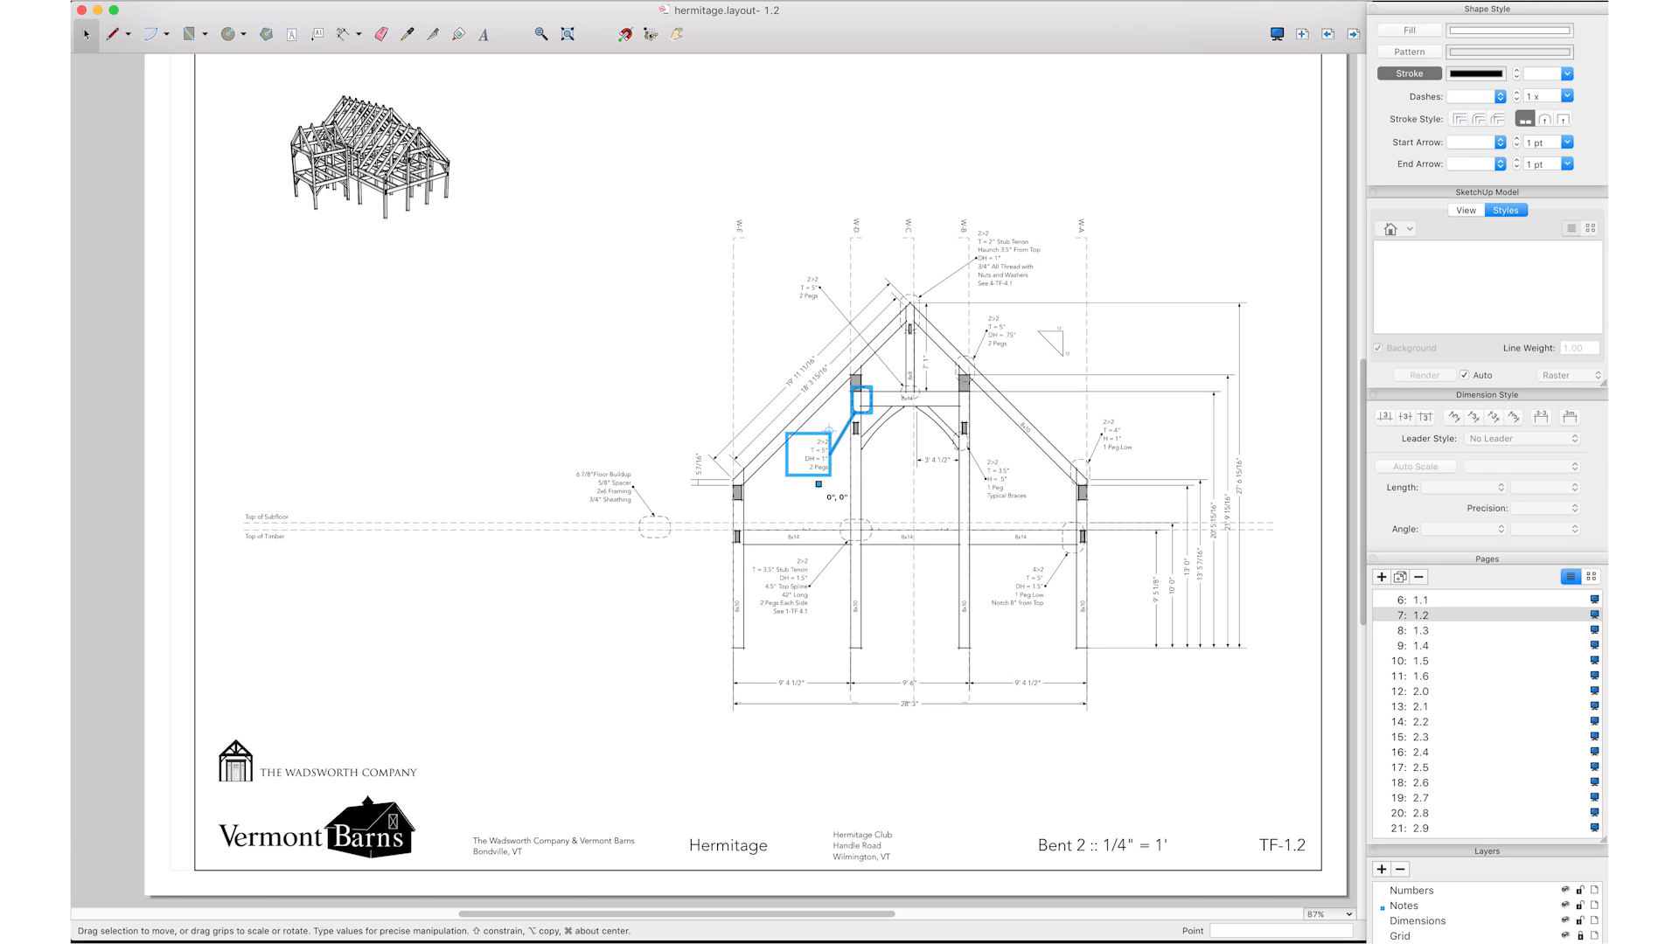
left_click(756, 495)
double_click(756, 495)
mouse_move(747, 464)
left_mouse_down()
mouse_move(845, 538)
mouse_move(1015, 609)
mouse_move(862, 518)
mouse_move(1013, 570)
mouse_move(970, 573)
mouse_move(1061, 592)
mouse_move(1019, 595)
mouse_move(1006, 567)
mouse_move(969, 569)
mouse_move(1024, 685)
left_mouse_up()
left_click(992, 810)
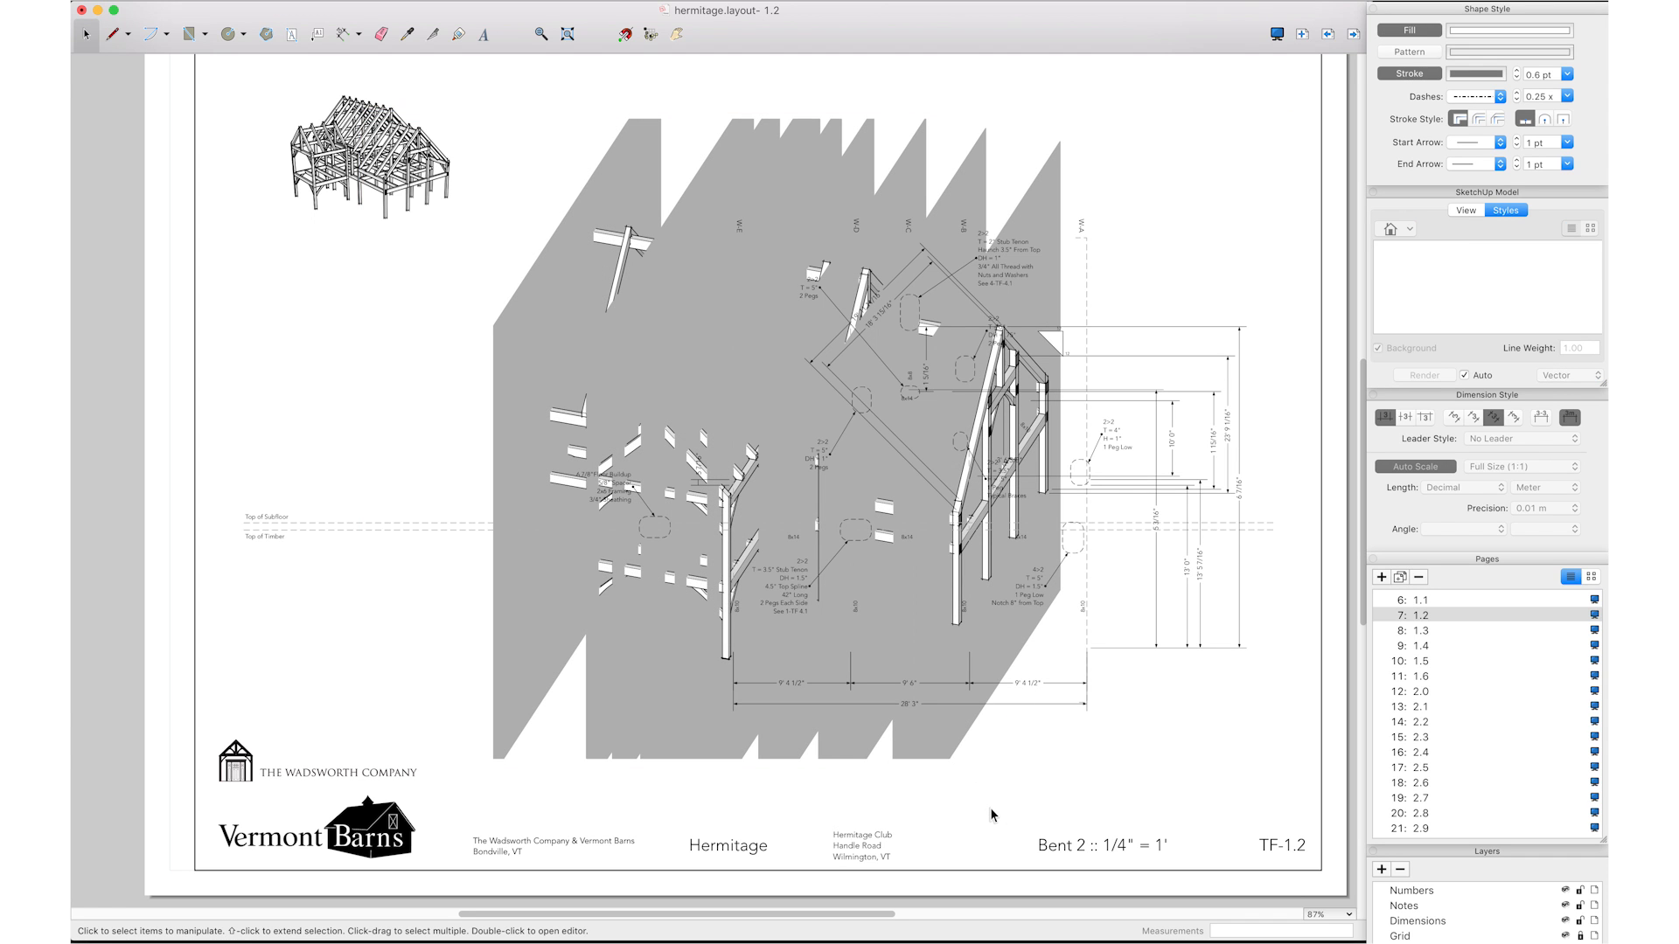
key("super+z")
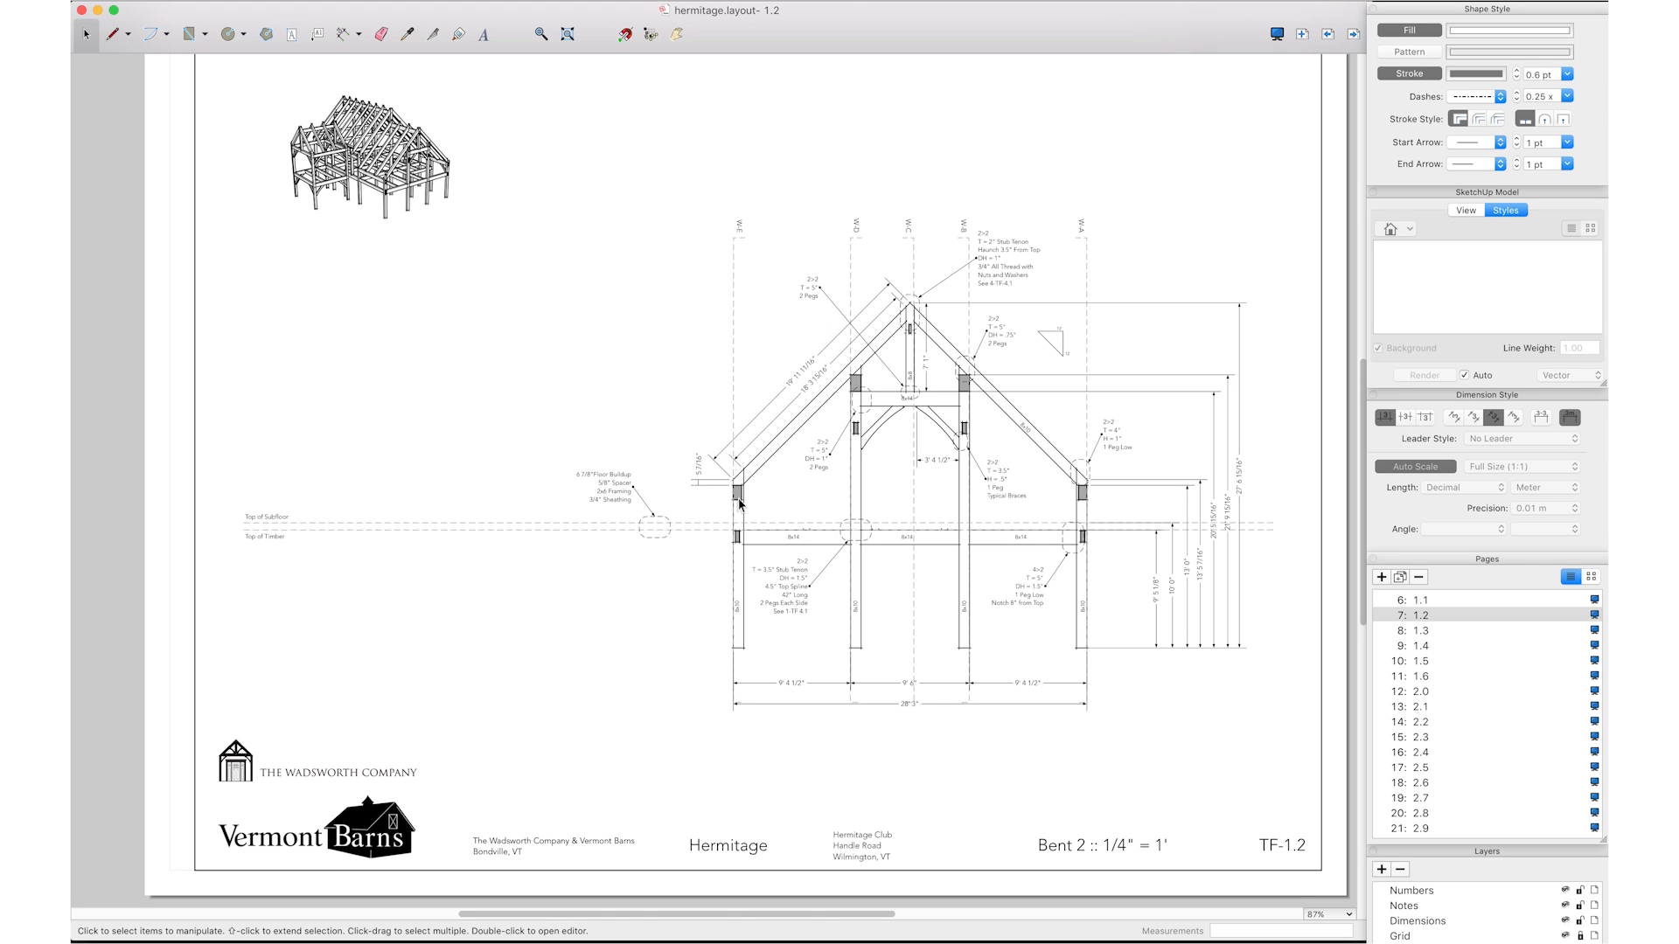
- Switch to SketchUp and bring the hermitage-shops model to the front
key("super+Tab")
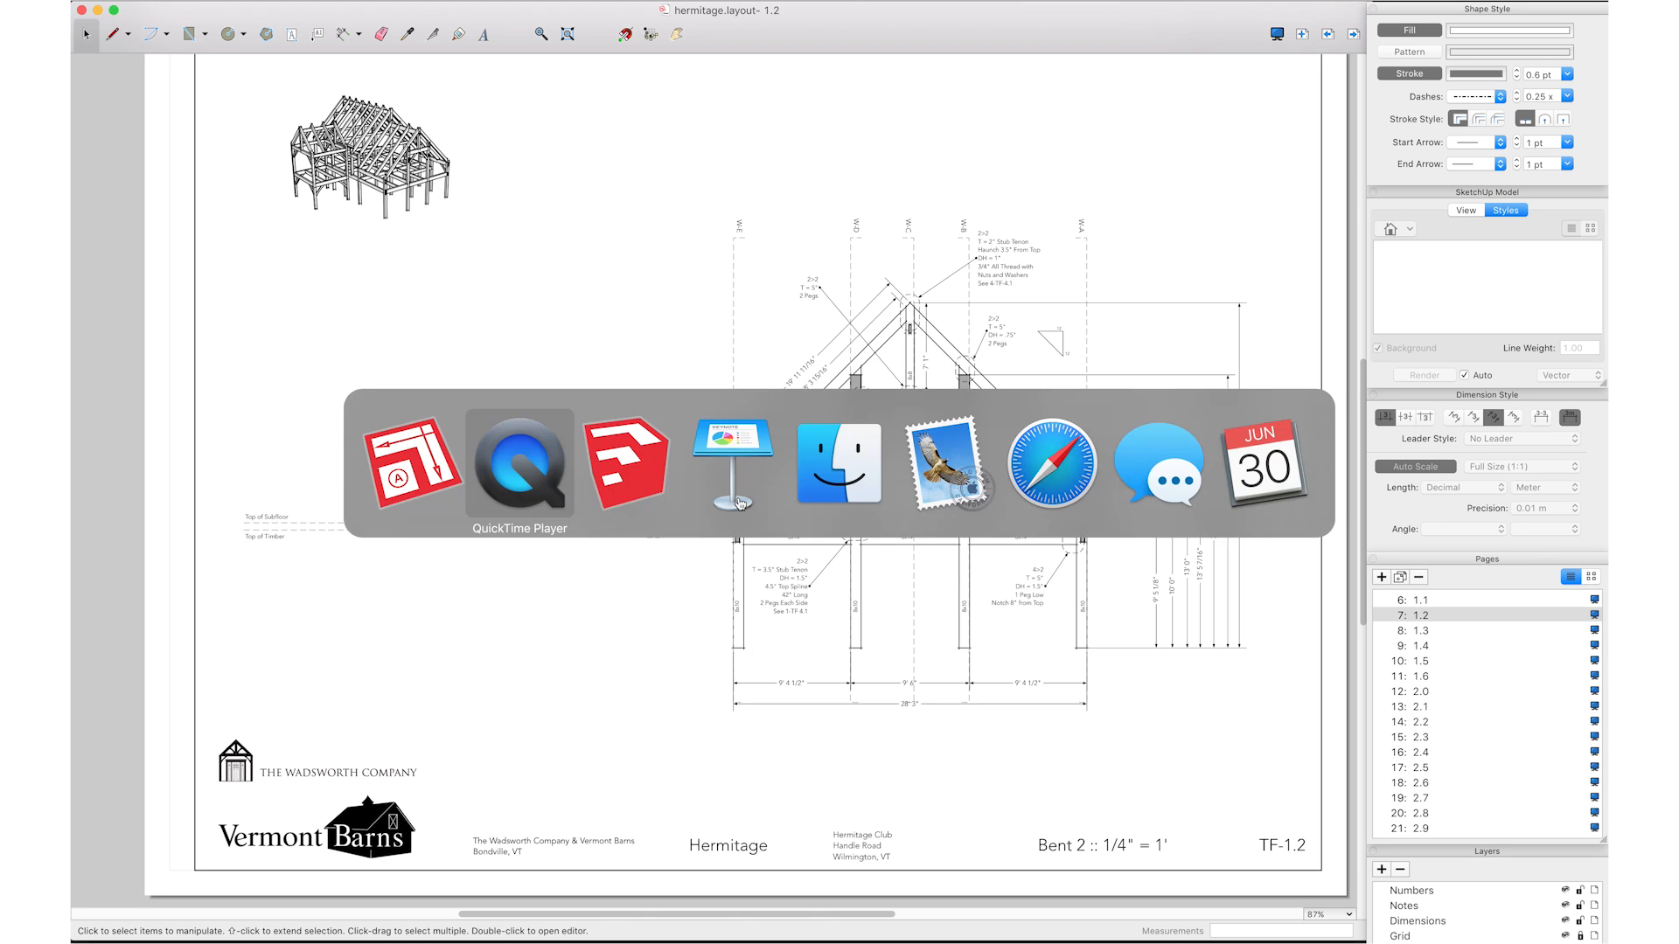
key("super+Tab")
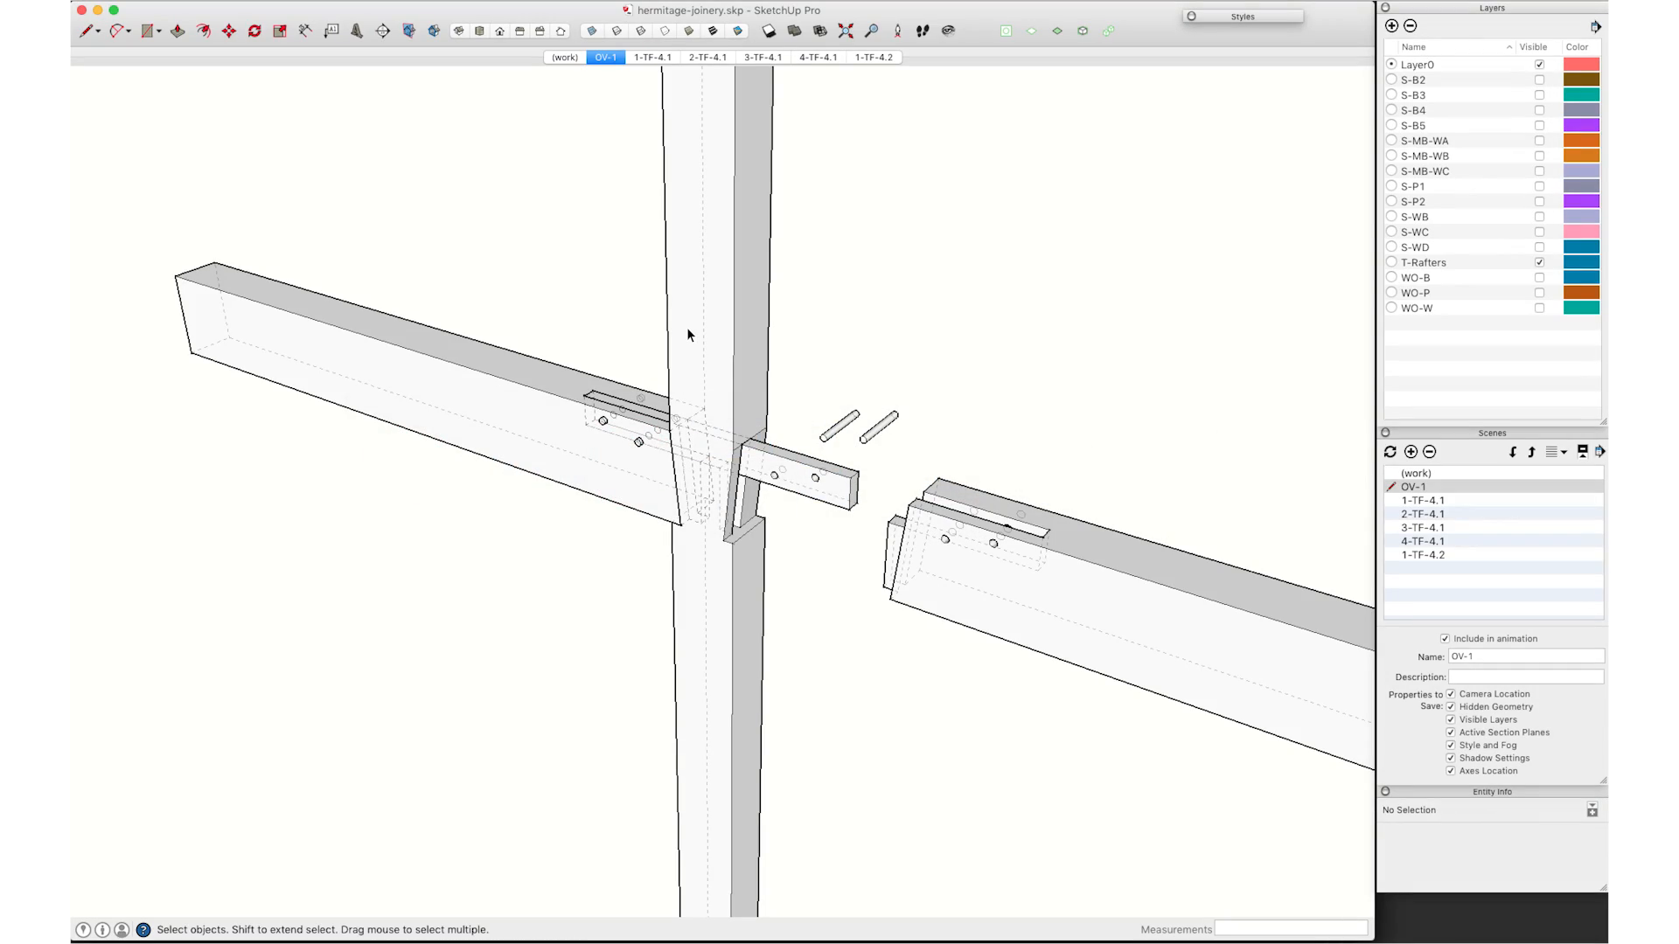
key("super+grave")
- Try to move the white-out plane behind Bent 2 about 18' along the green axis
middle_click_drag(745, 415, 976, 346)
left_click(1052, 267)
middle_click_drag(1052, 266, 781, 423)
scroll(781, 423, "down", 2)
key("m")
left_click(912, 638)
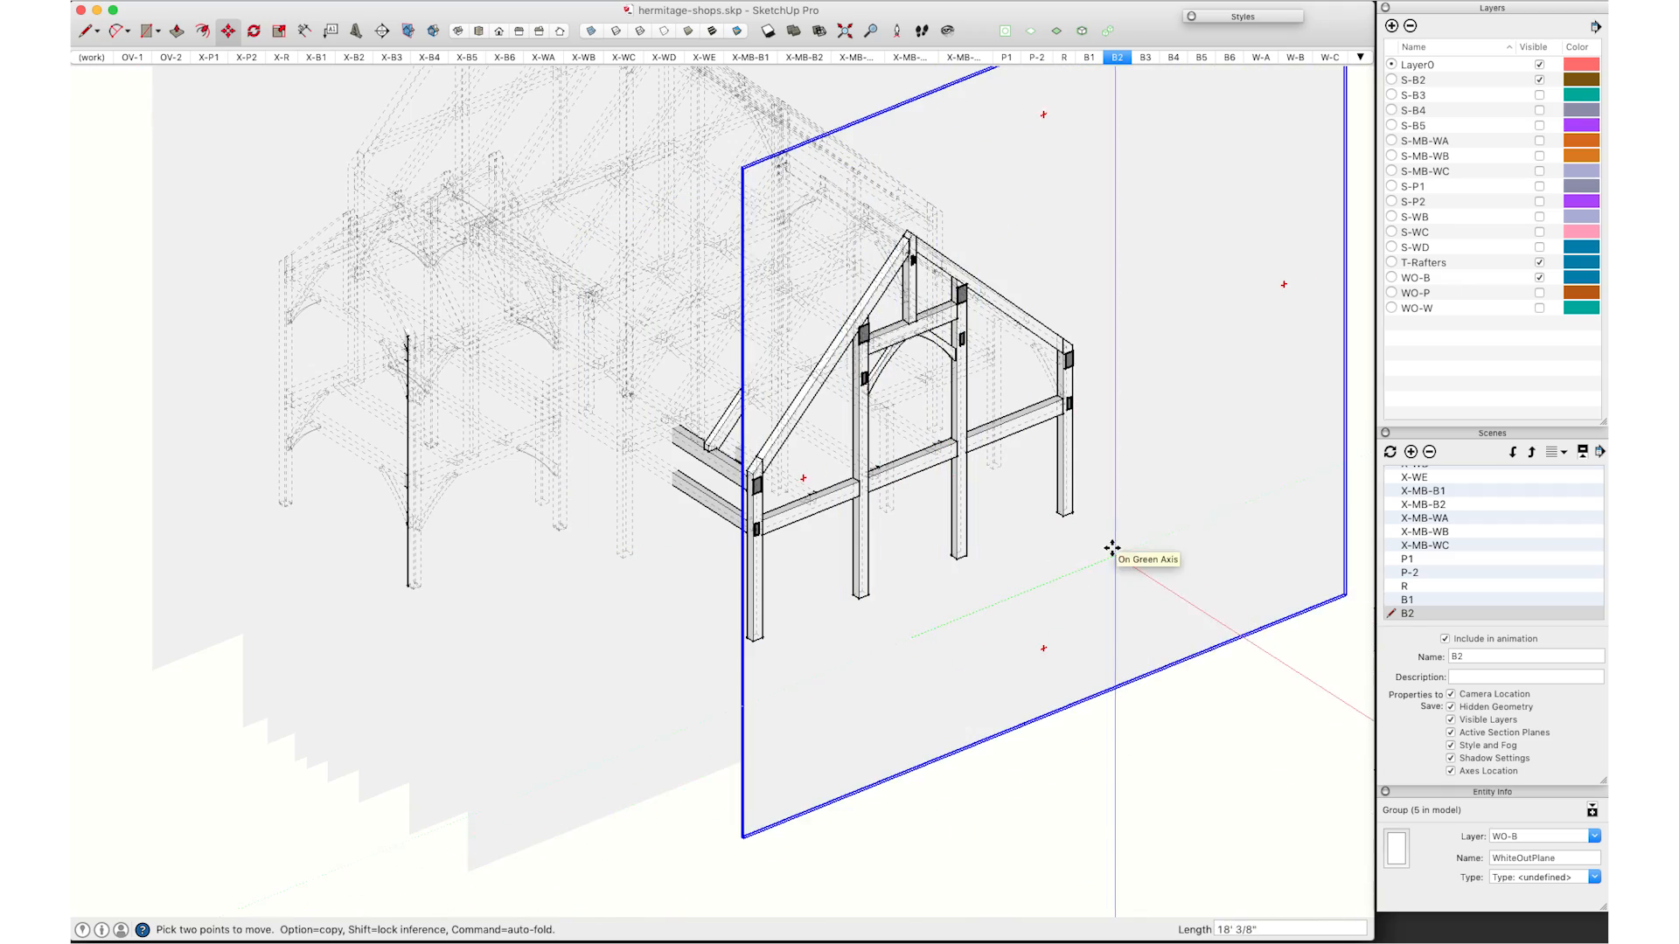
left_click(1128, 629)
key("space")
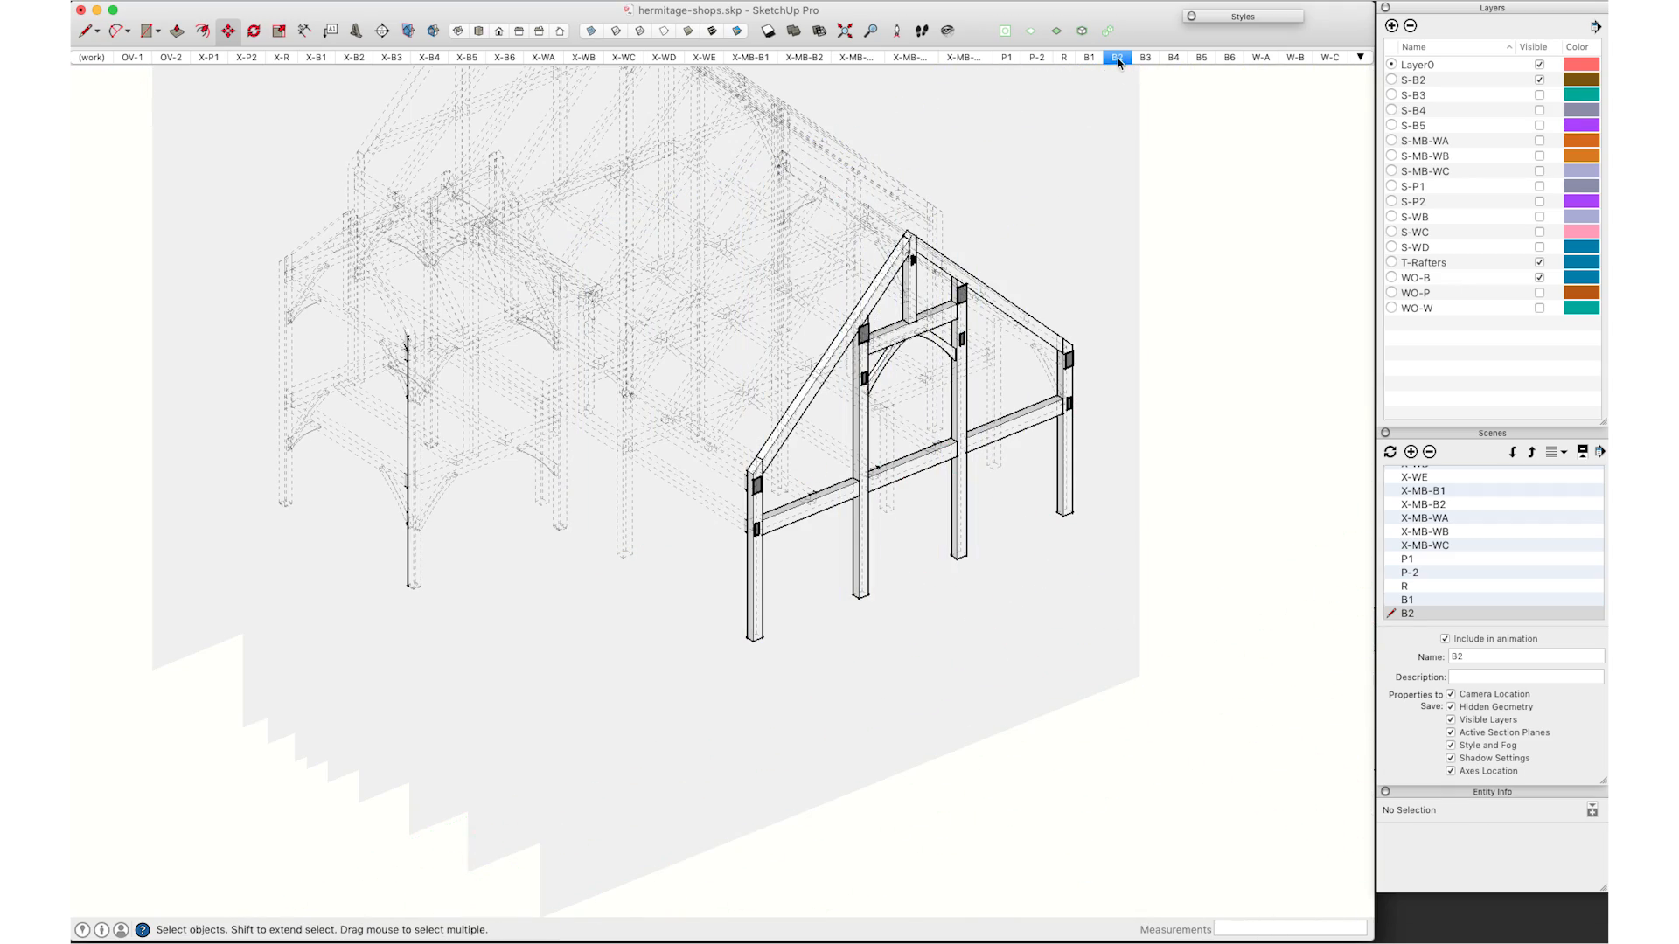
- Activate the B2 scene and examine the bent and its white-out planes from several angles
left_click(1117, 58)
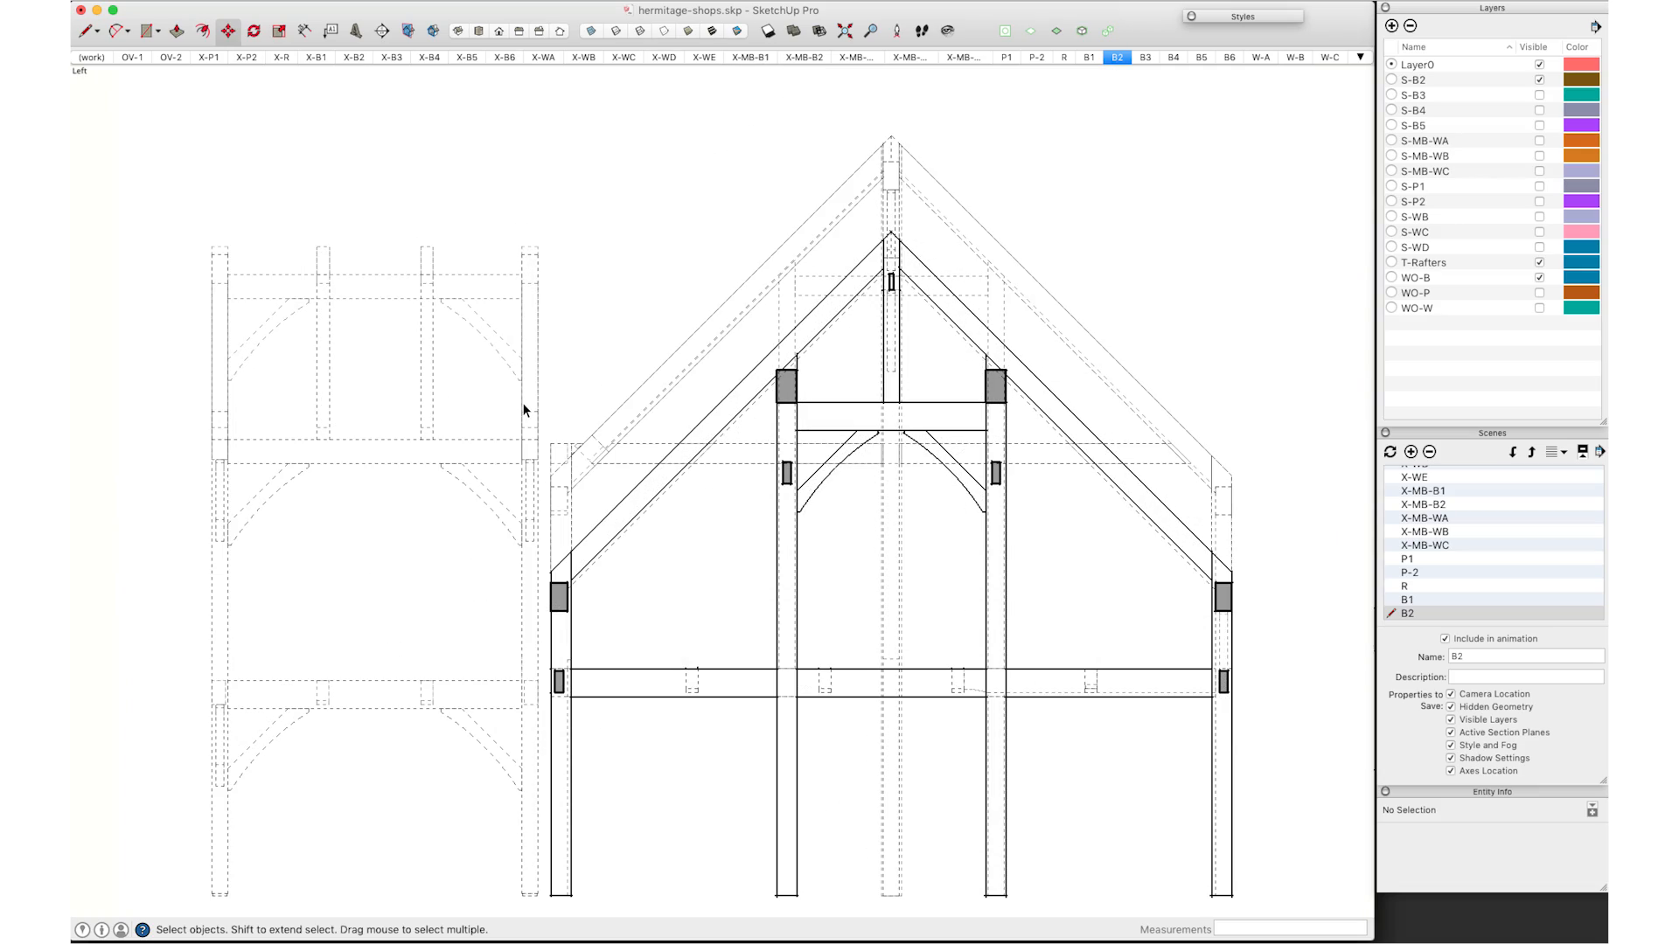
middle_click_drag(468, 416, 821, 592)
mouse_move(837, 529)
middle_mouse_down()
mouse_move(873, 401)
mouse_move(872, 438)
middle_mouse_up()
scroll(872, 435, "up", 5)
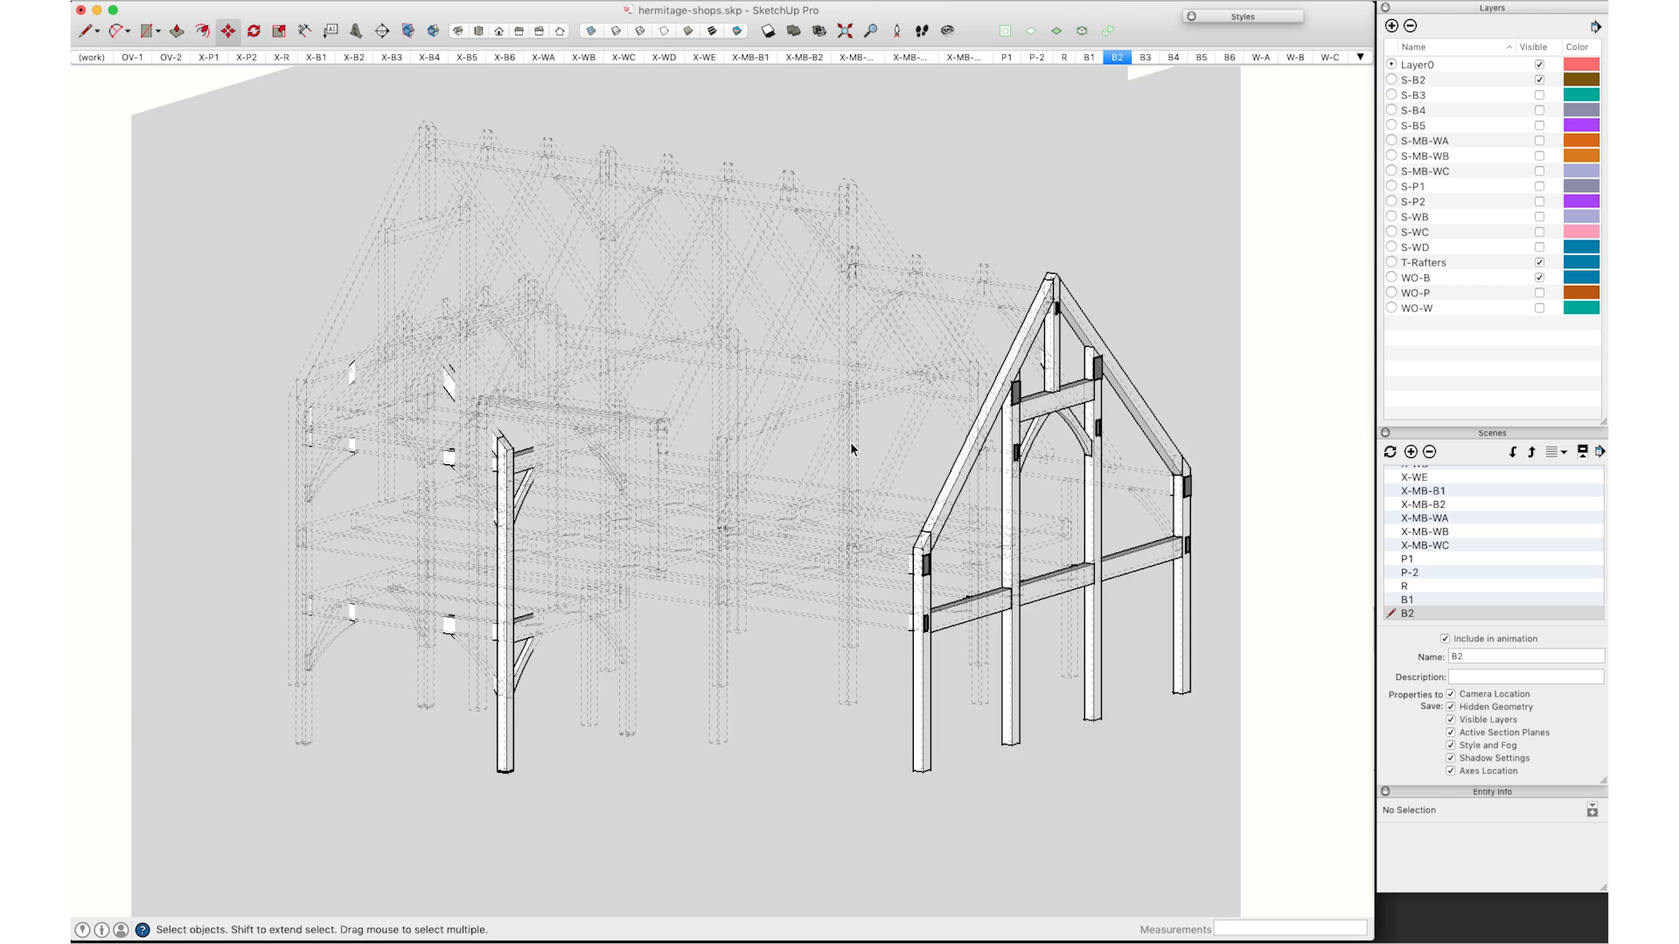
middle_click_drag(850, 444, 1057, 394)
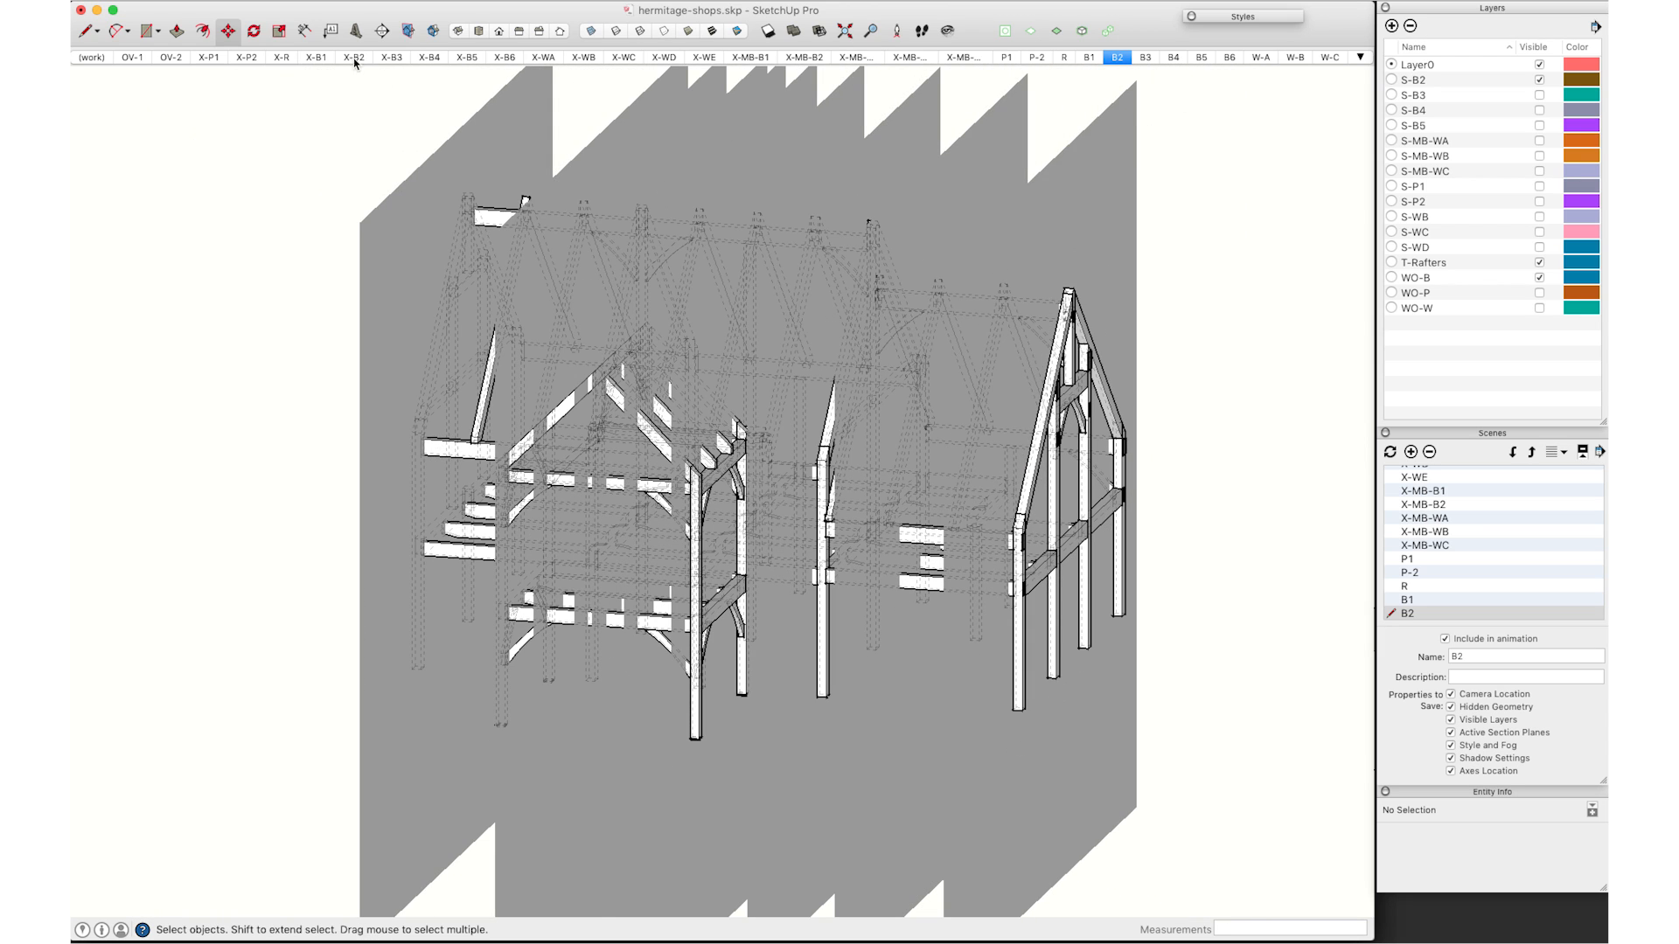
- Display the model's section planes around the timber frame
left_click(407, 29)
middle_click_drag(1170, 466, 841, 570)
scroll(838, 569, "down", 3)
- Examine the Add WhiteOutPlane parameters and layer choices for the active B2 section plane, and cancel without adding a plane
right_click(1159, 214)
left_click(1222, 462)
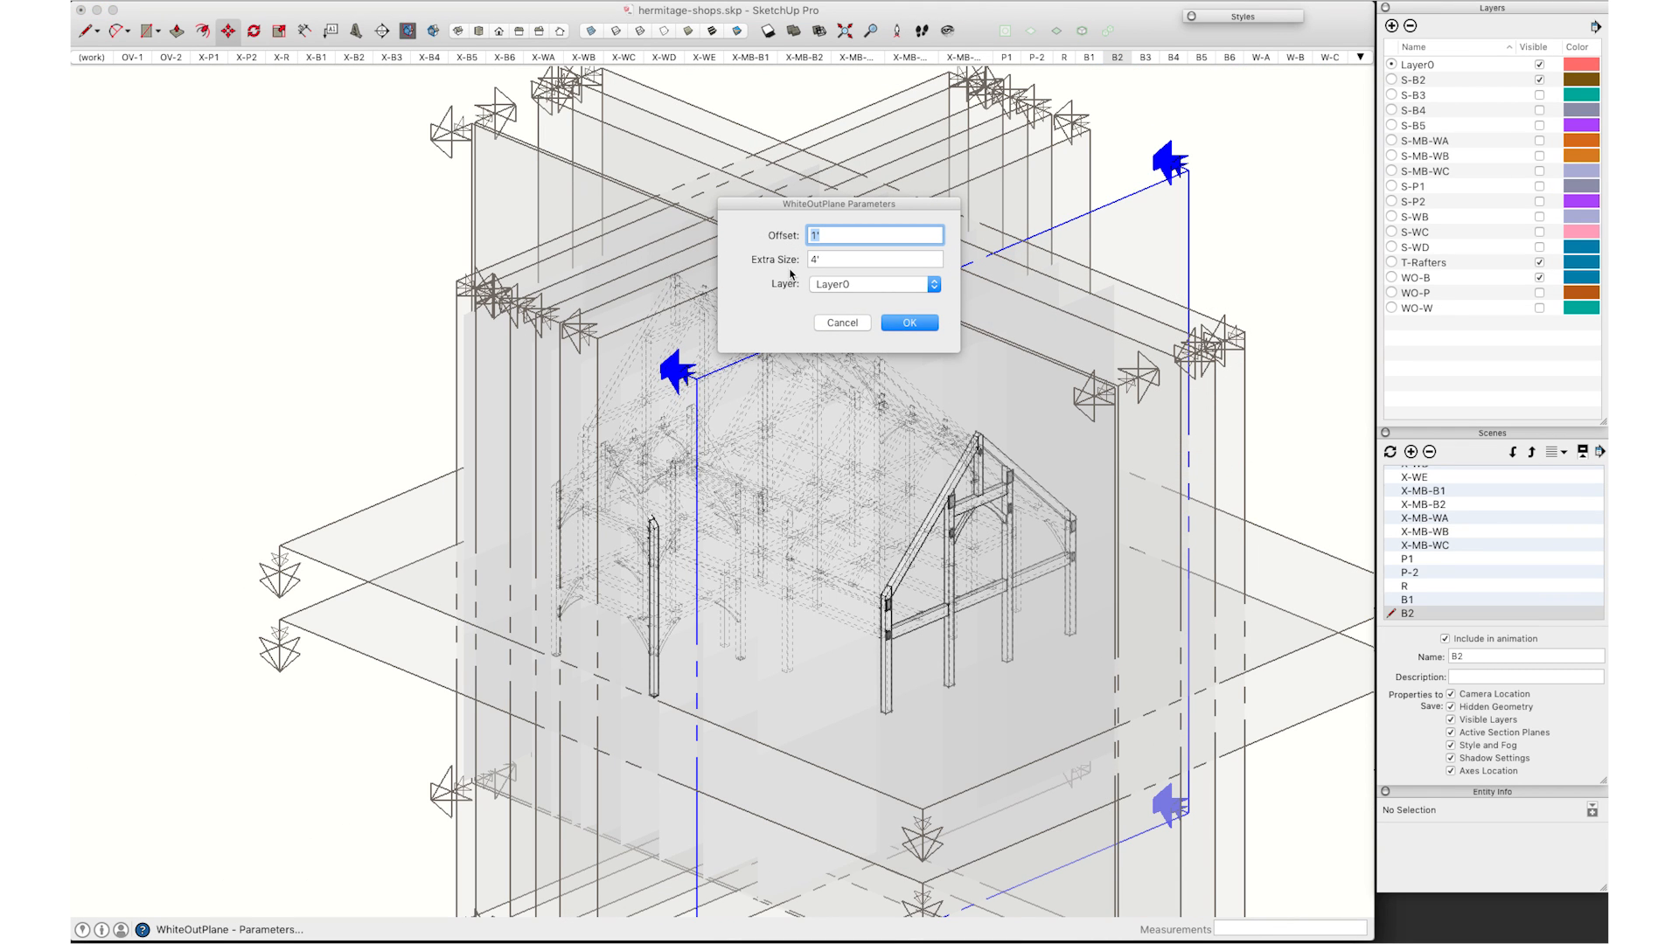
left_click(885, 294)
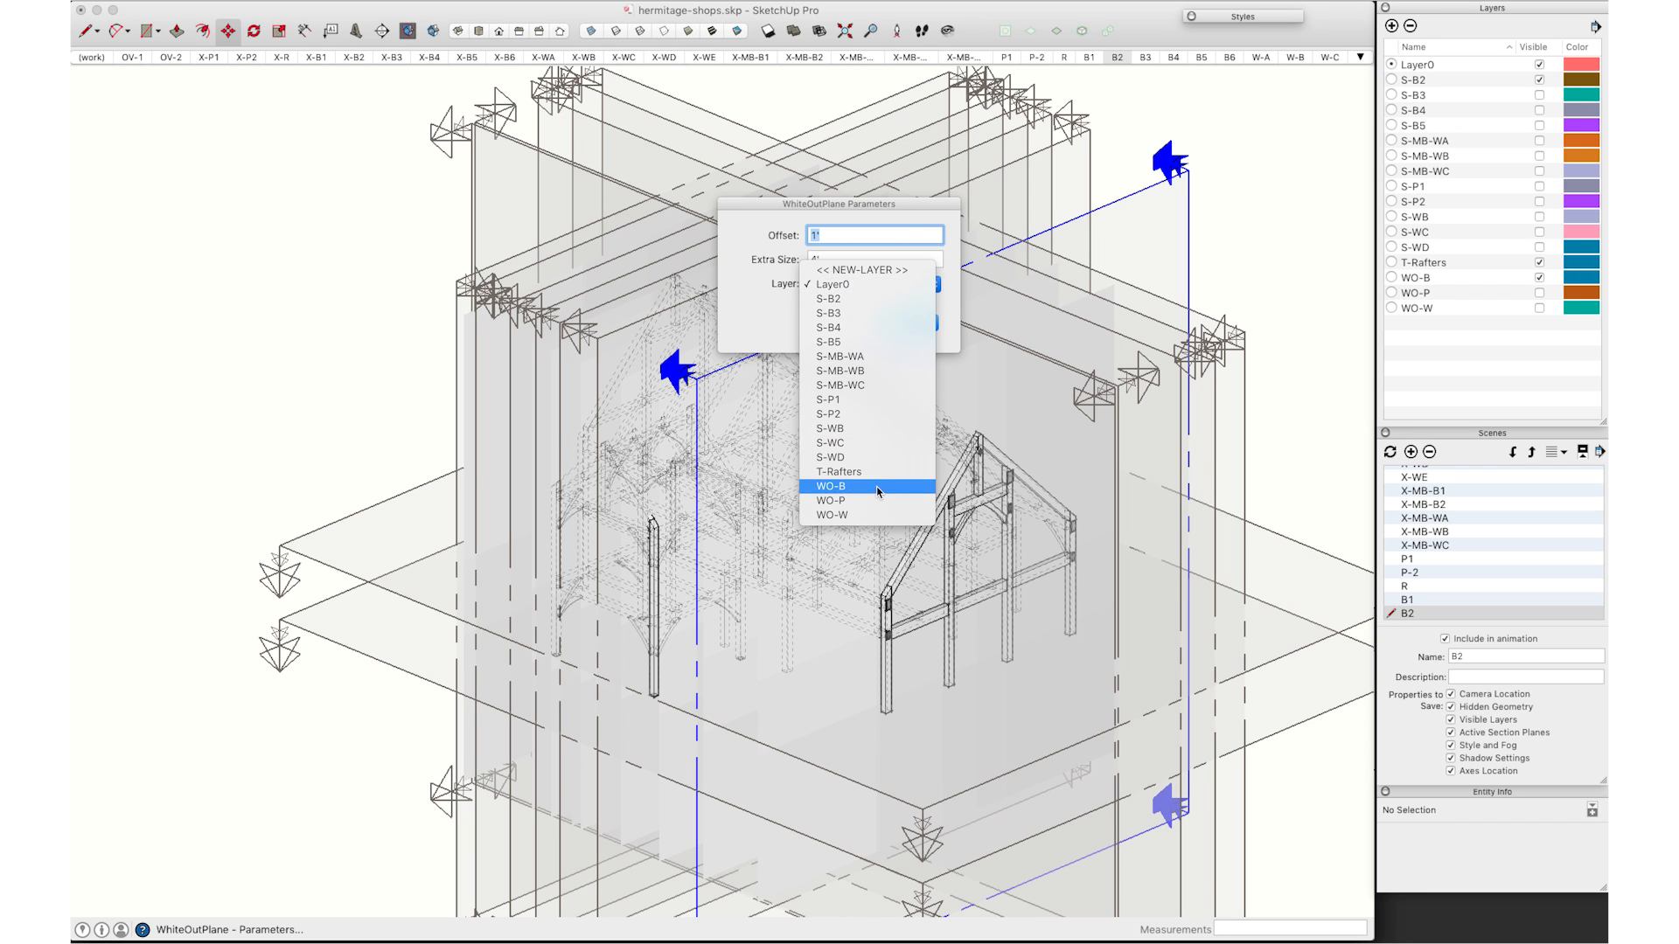
left_click(740, 314)
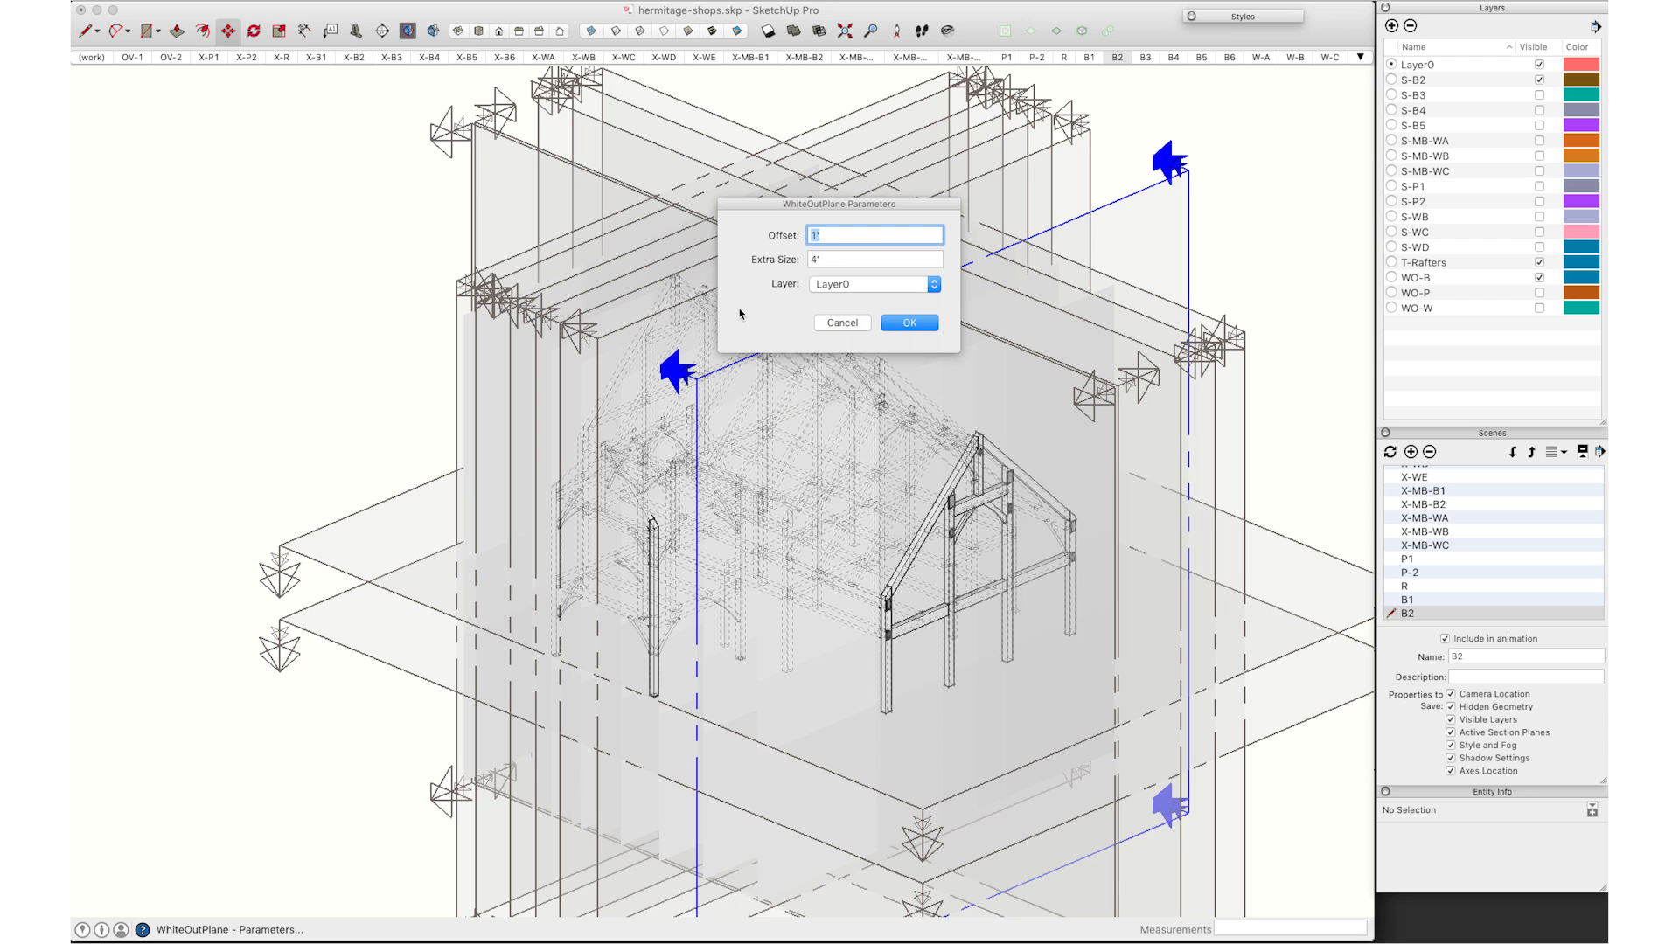
left_click(852, 326)
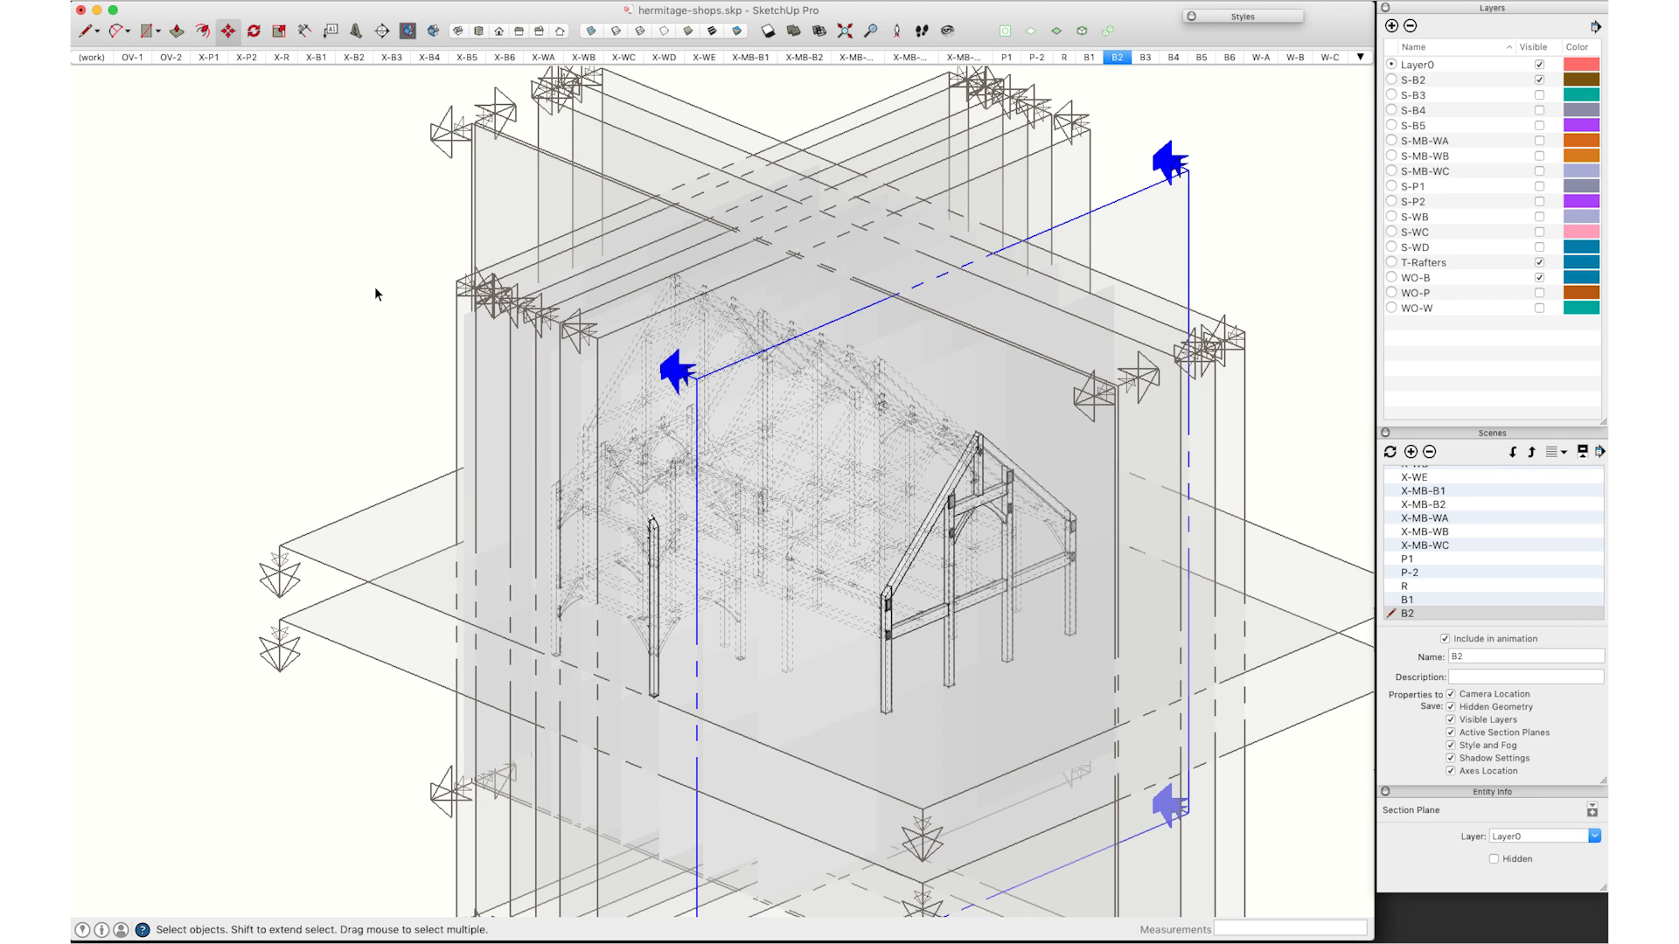
right_click(1142, 224)
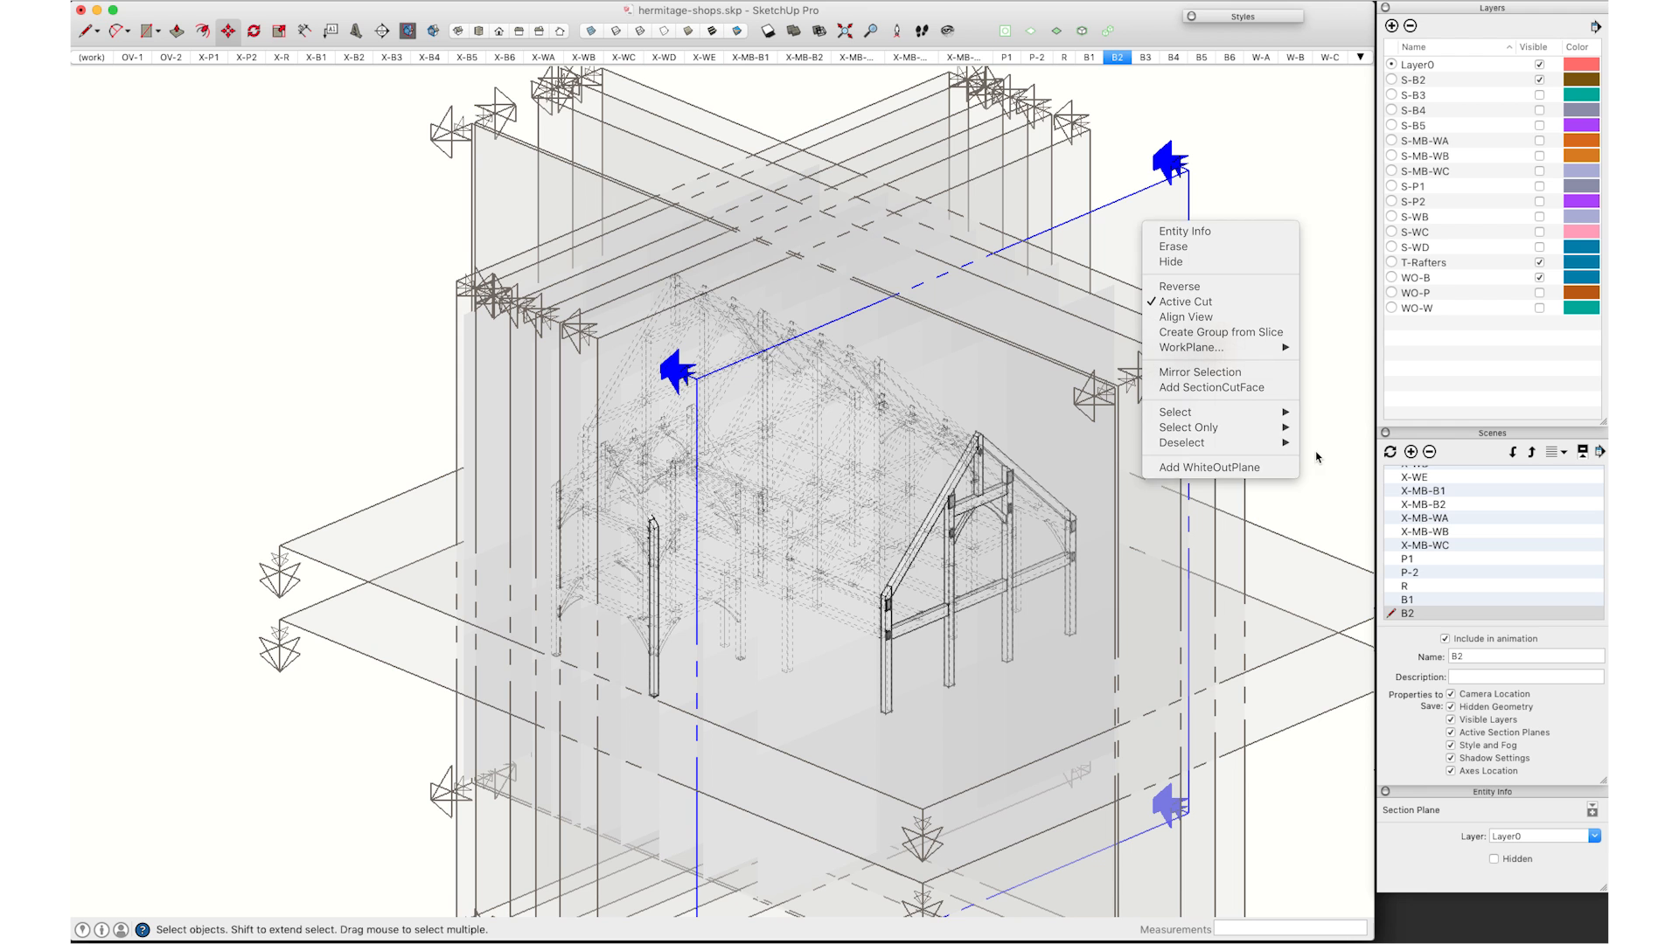
left_click(1307, 466)
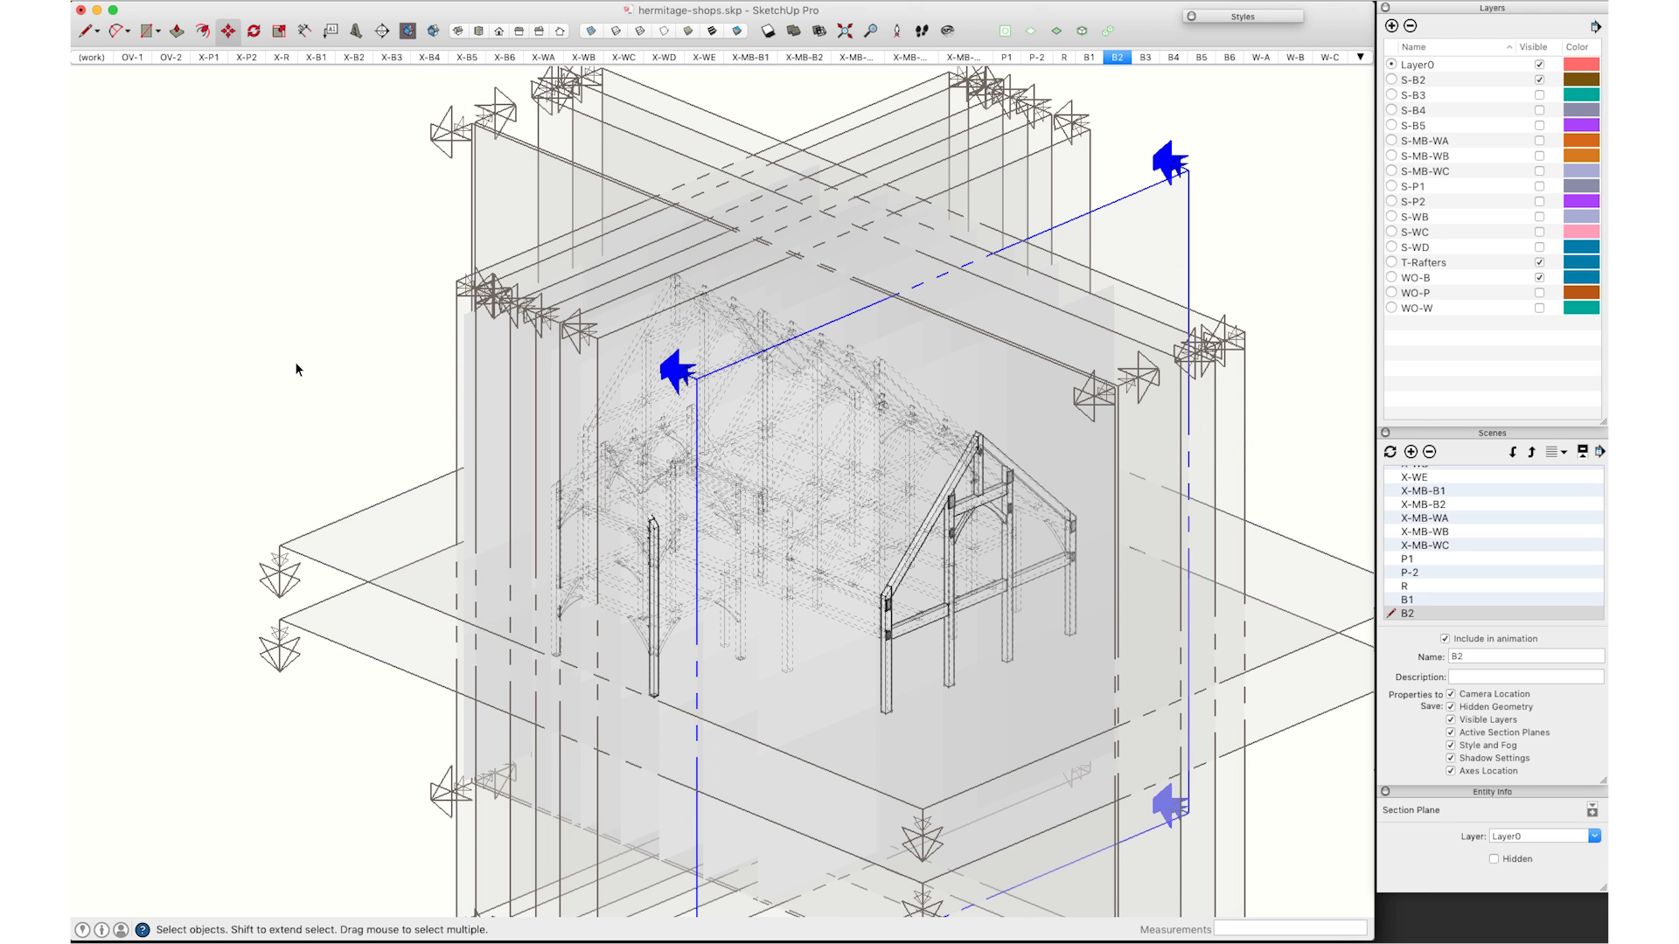
left_click(188, 377)
- Examine the B2 section plane from other angles and switch back to the Bent 2 sheet in LayOut
middle_click_drag(618, 487, 489, 373)
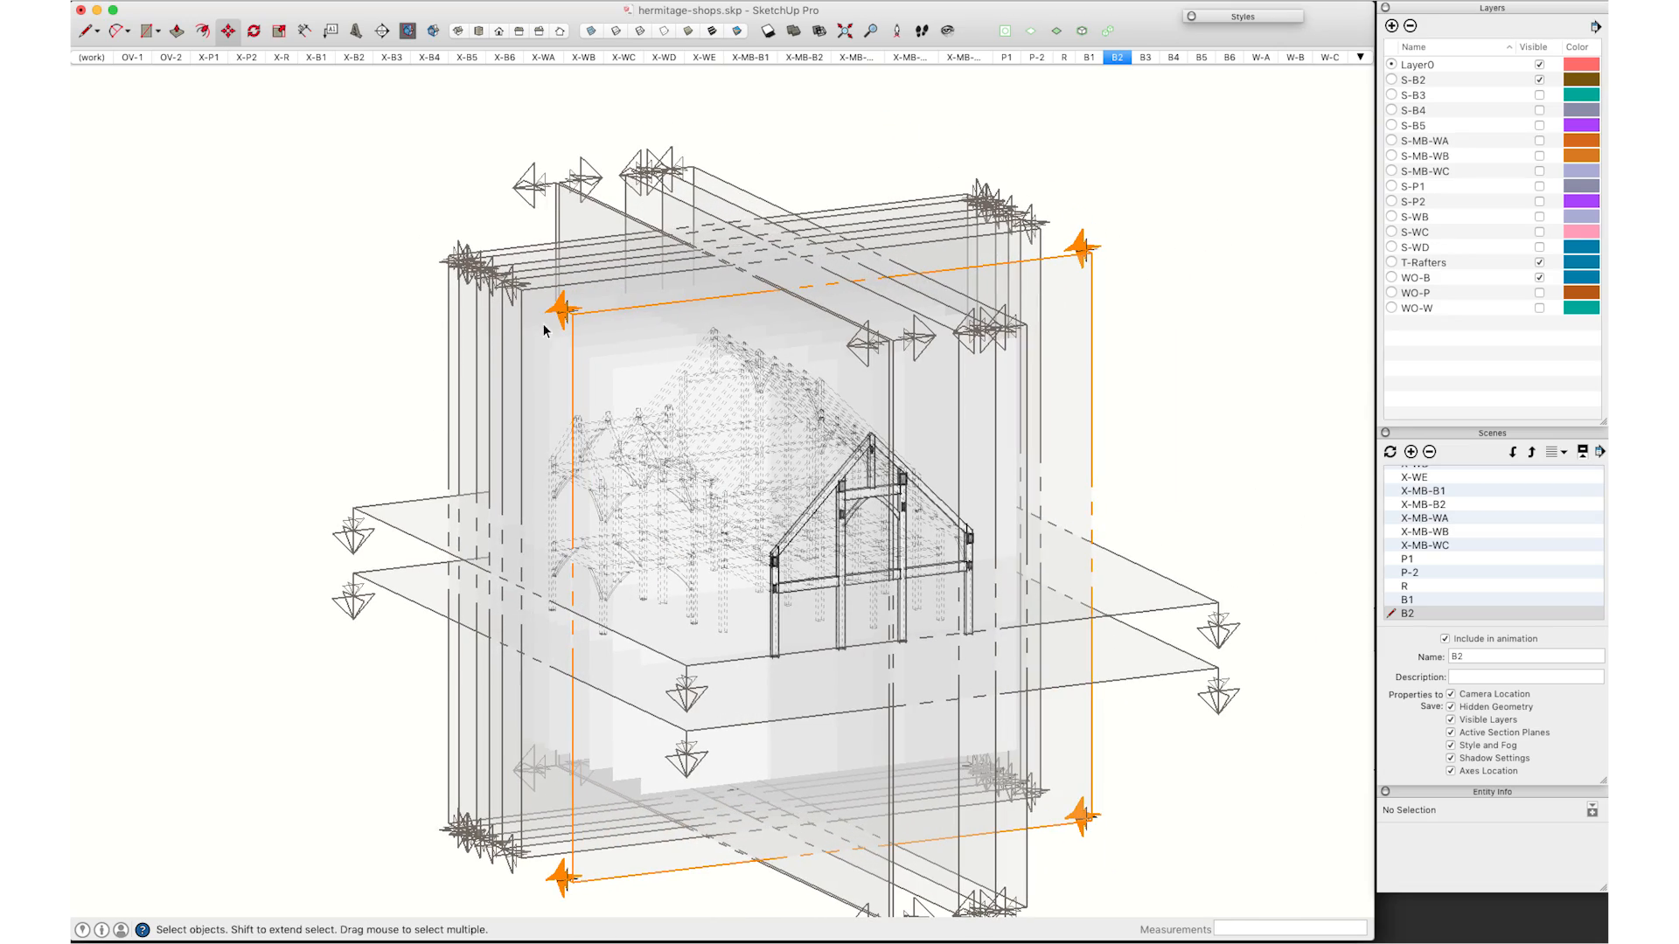
middle_click_drag(1010, 476, 990, 622)
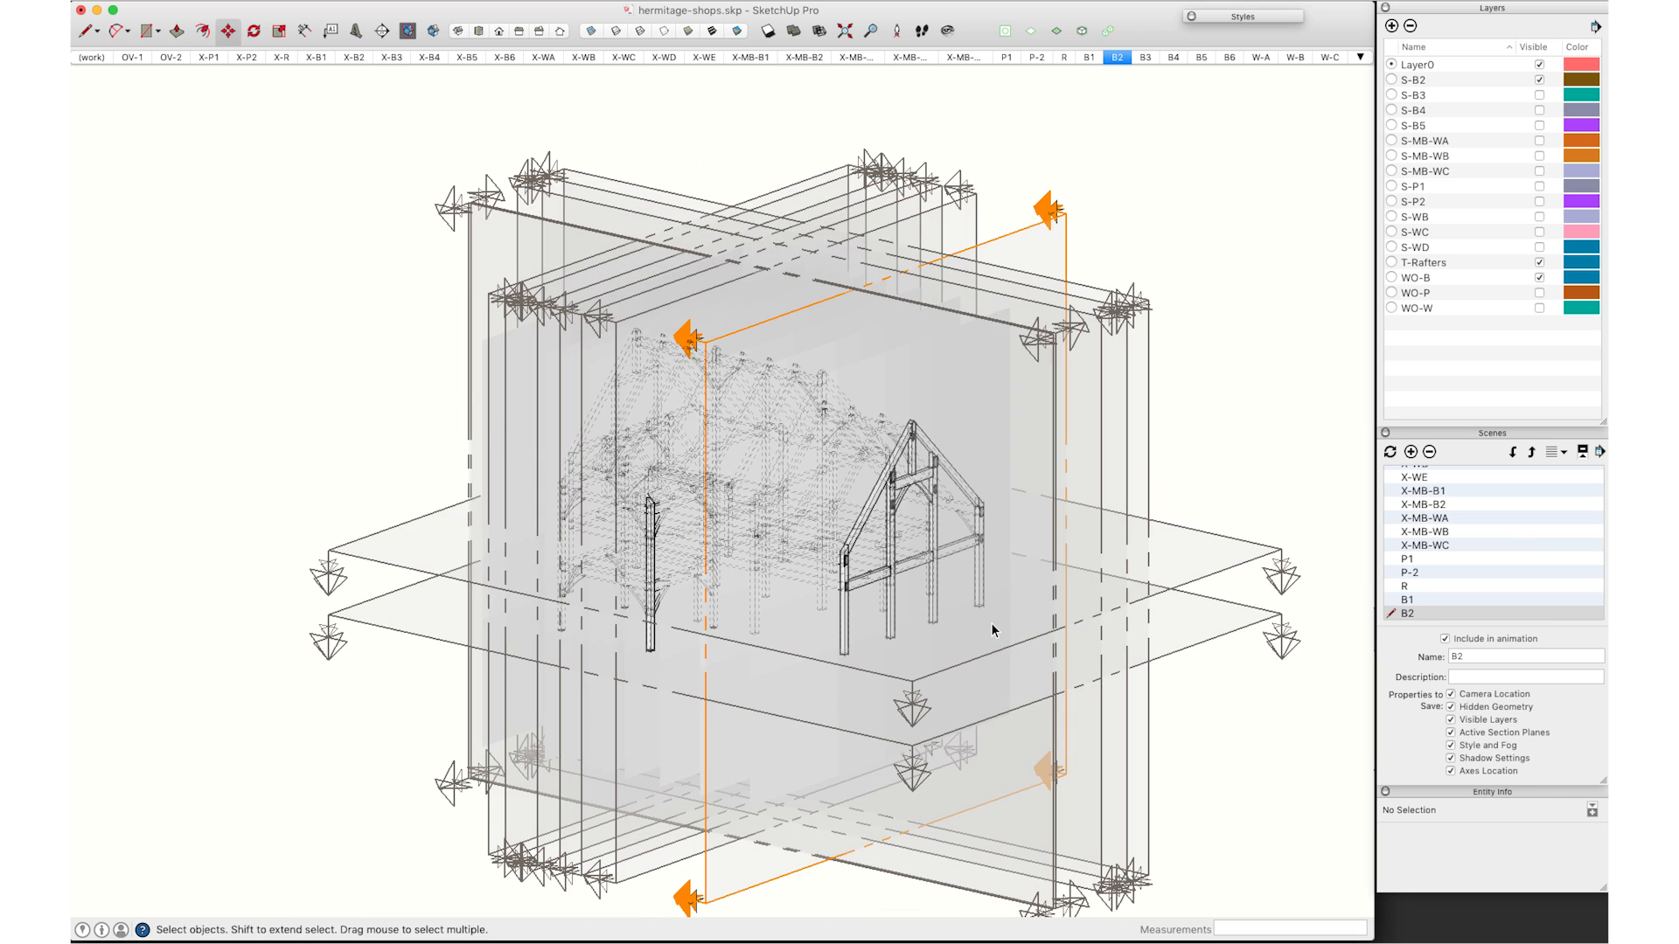
key("super+Tab")
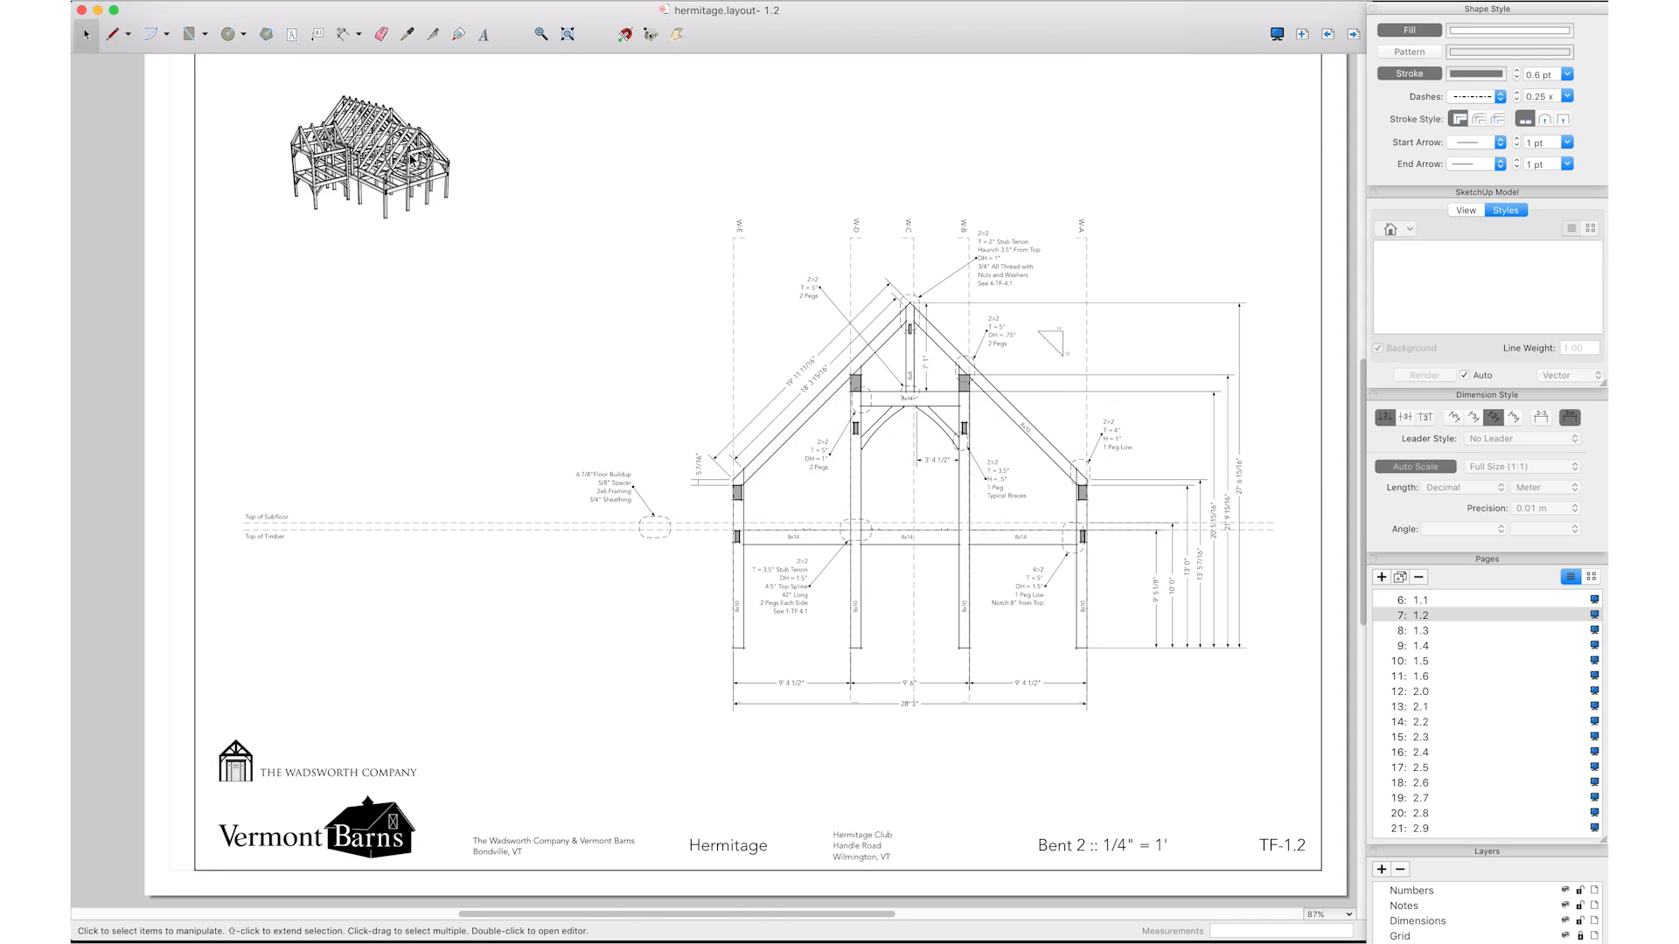
- Orbit the small isometric frame viewport on the Bent 2 sheet, and restore its original view
double_click(411, 160)
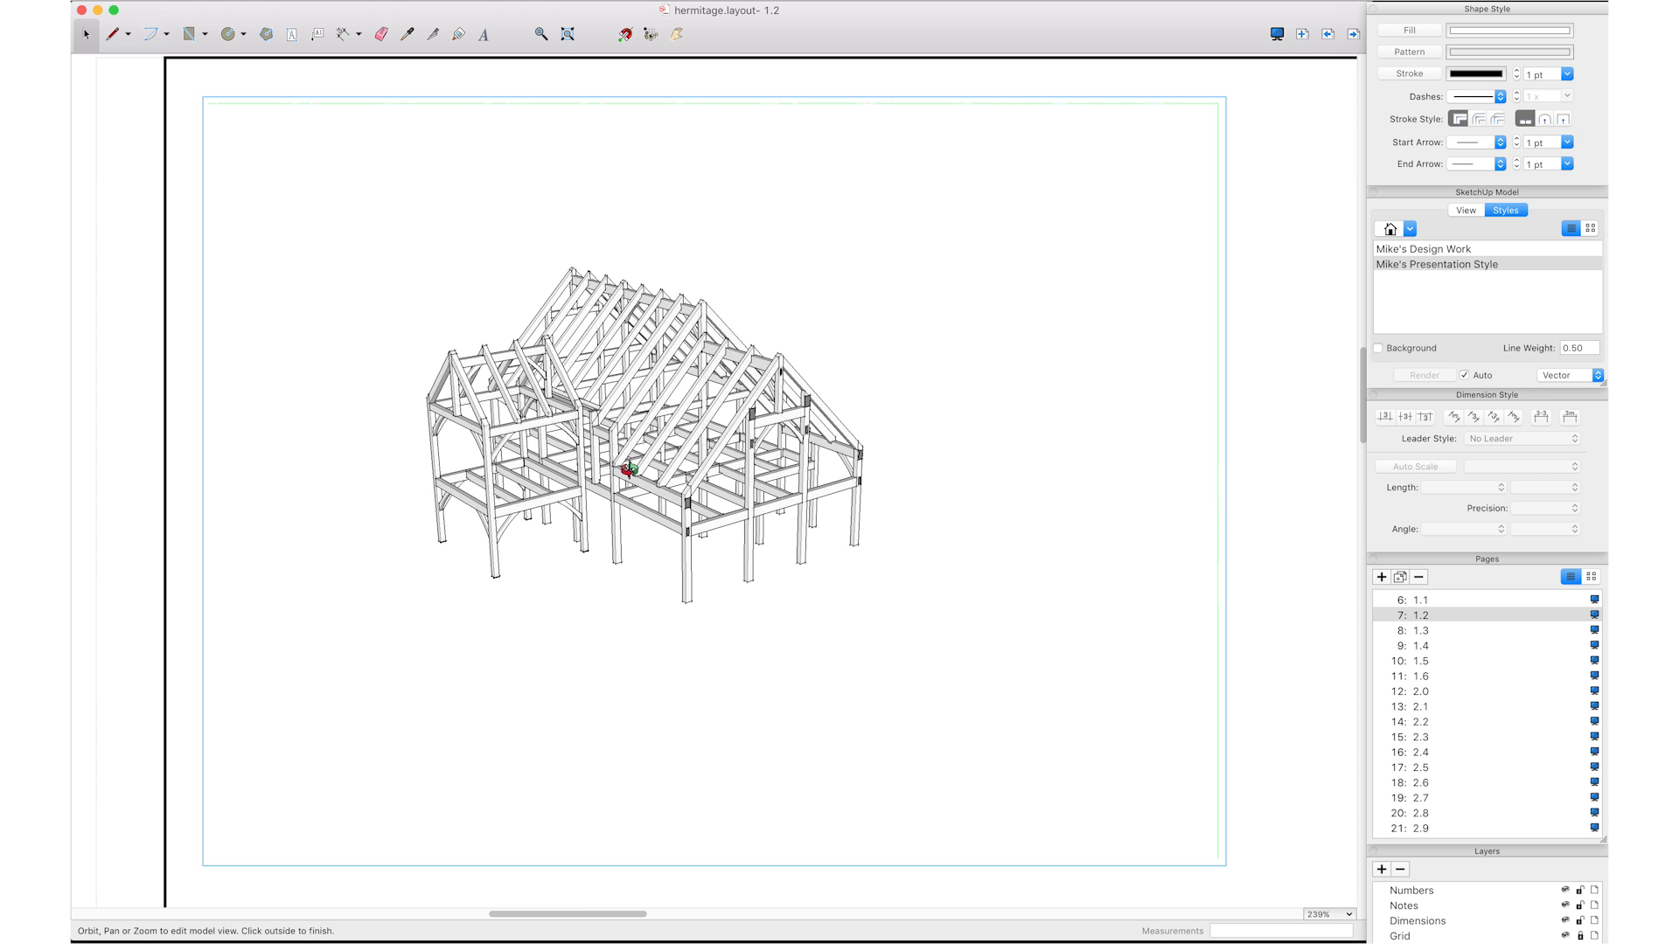
left_click_drag(627, 469, 860, 572)
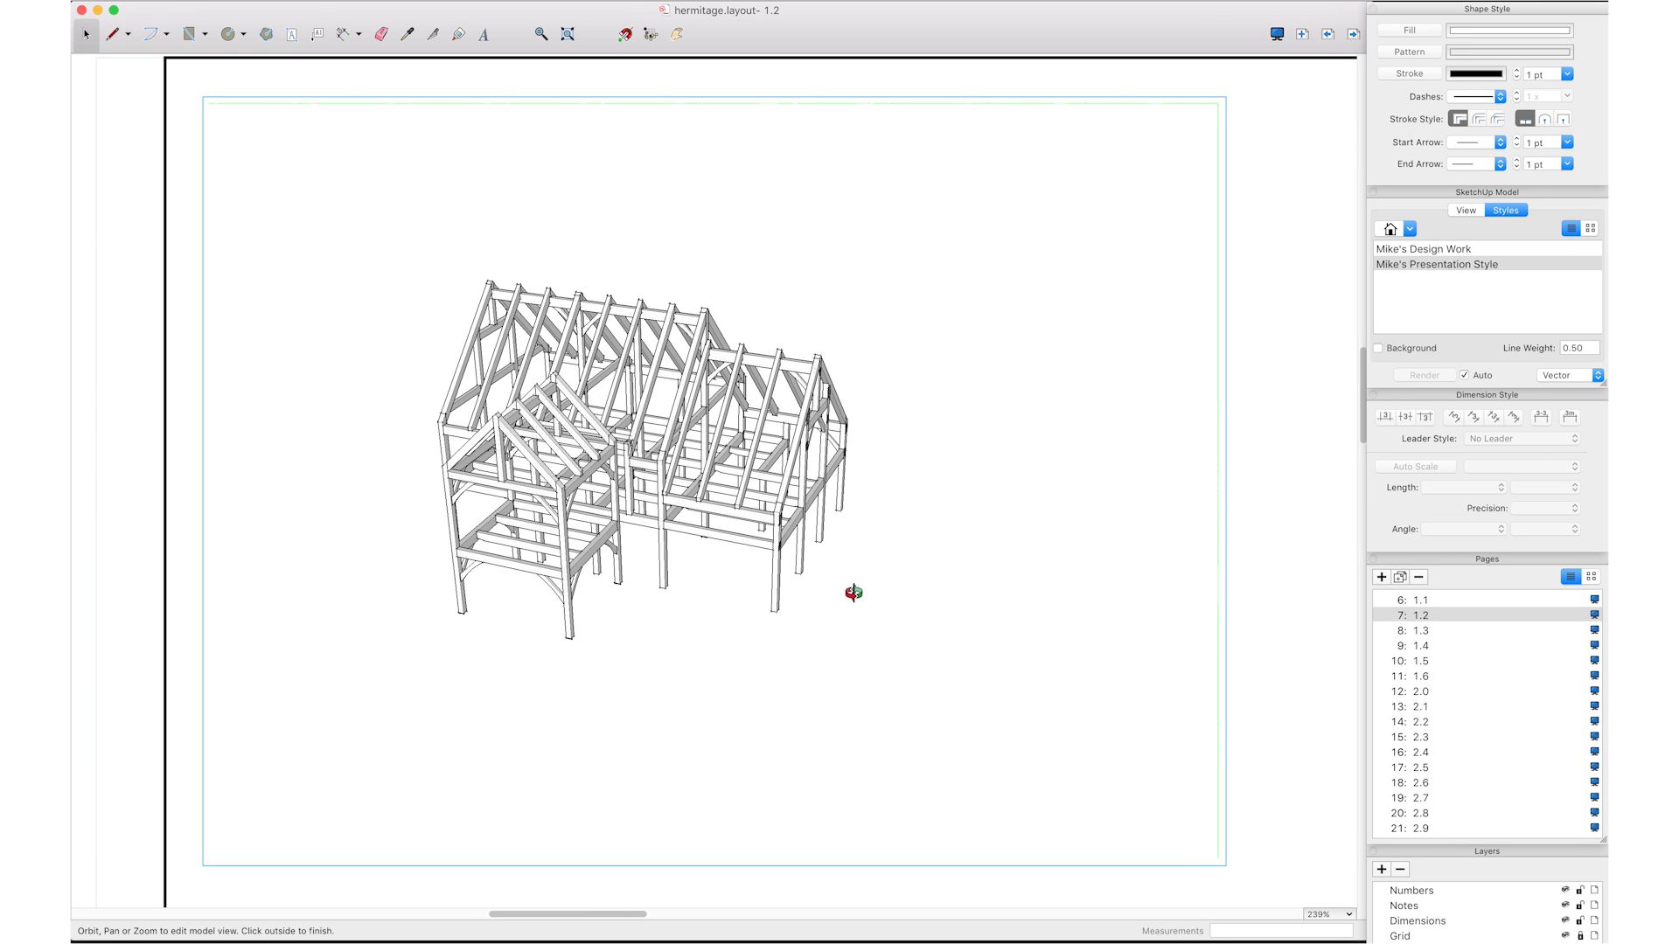
right_click(722, 505)
left_click(126, 425)
left_click(188, 626)
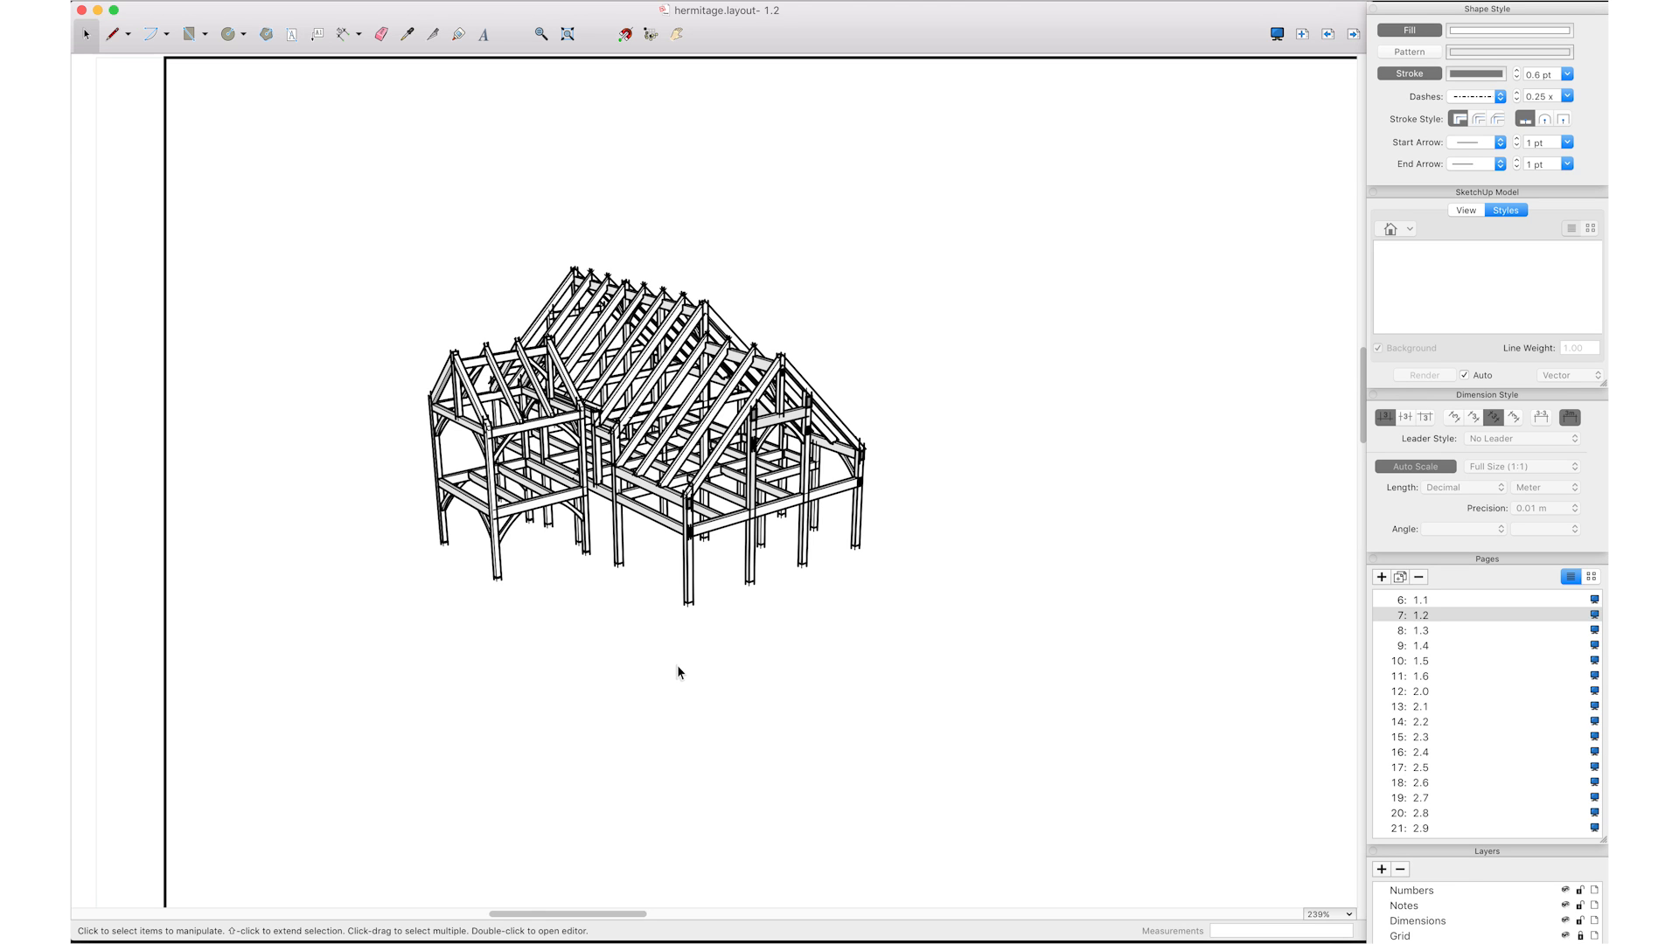
- Show the whole Bent 2 sheet and open page 4.1 with the typical joinery notes
scroll(679, 669, "down", 6)
scroll(739, 684, "down", 4)
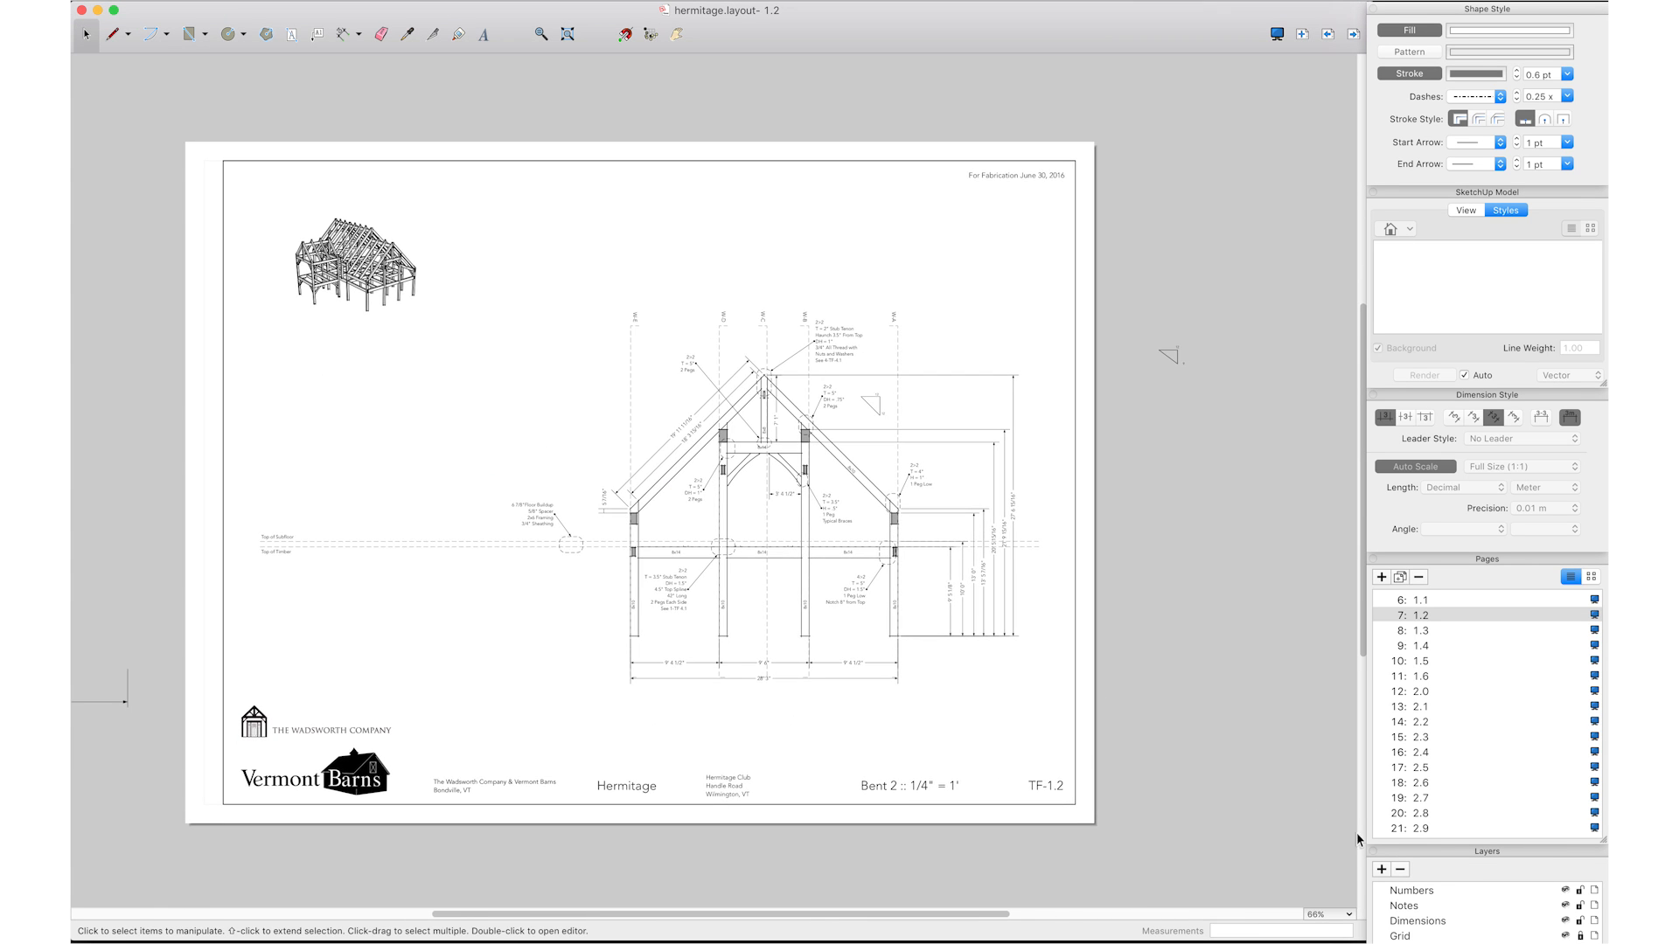
scroll(1425, 815, "down", 2)
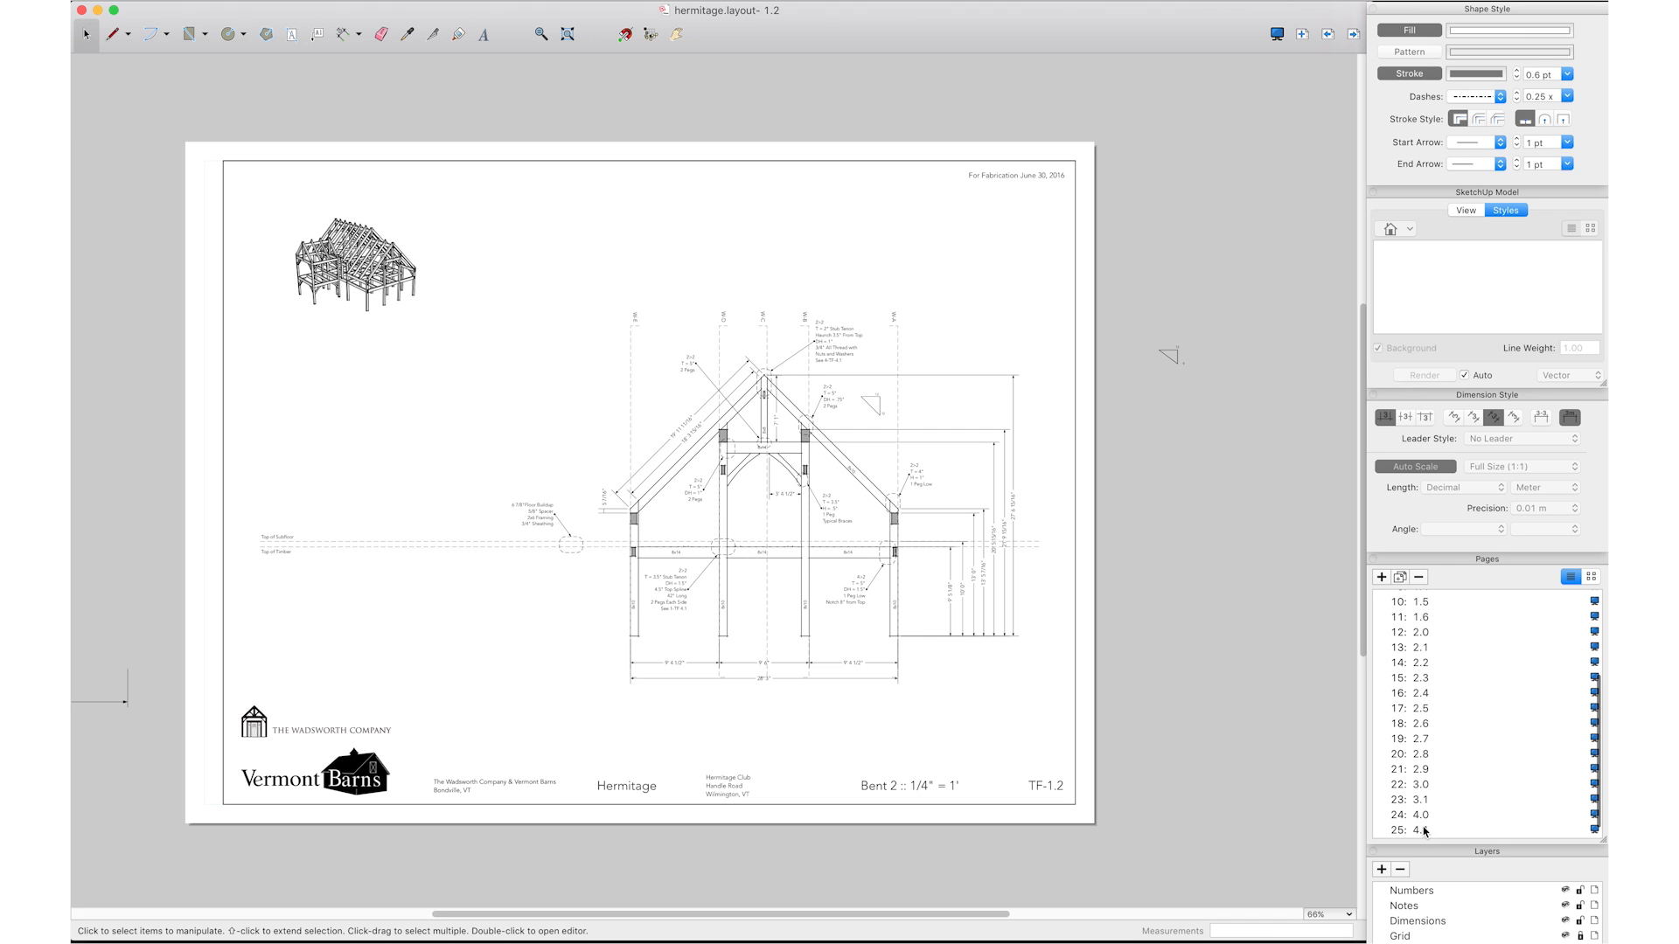
left_click(1416, 829)
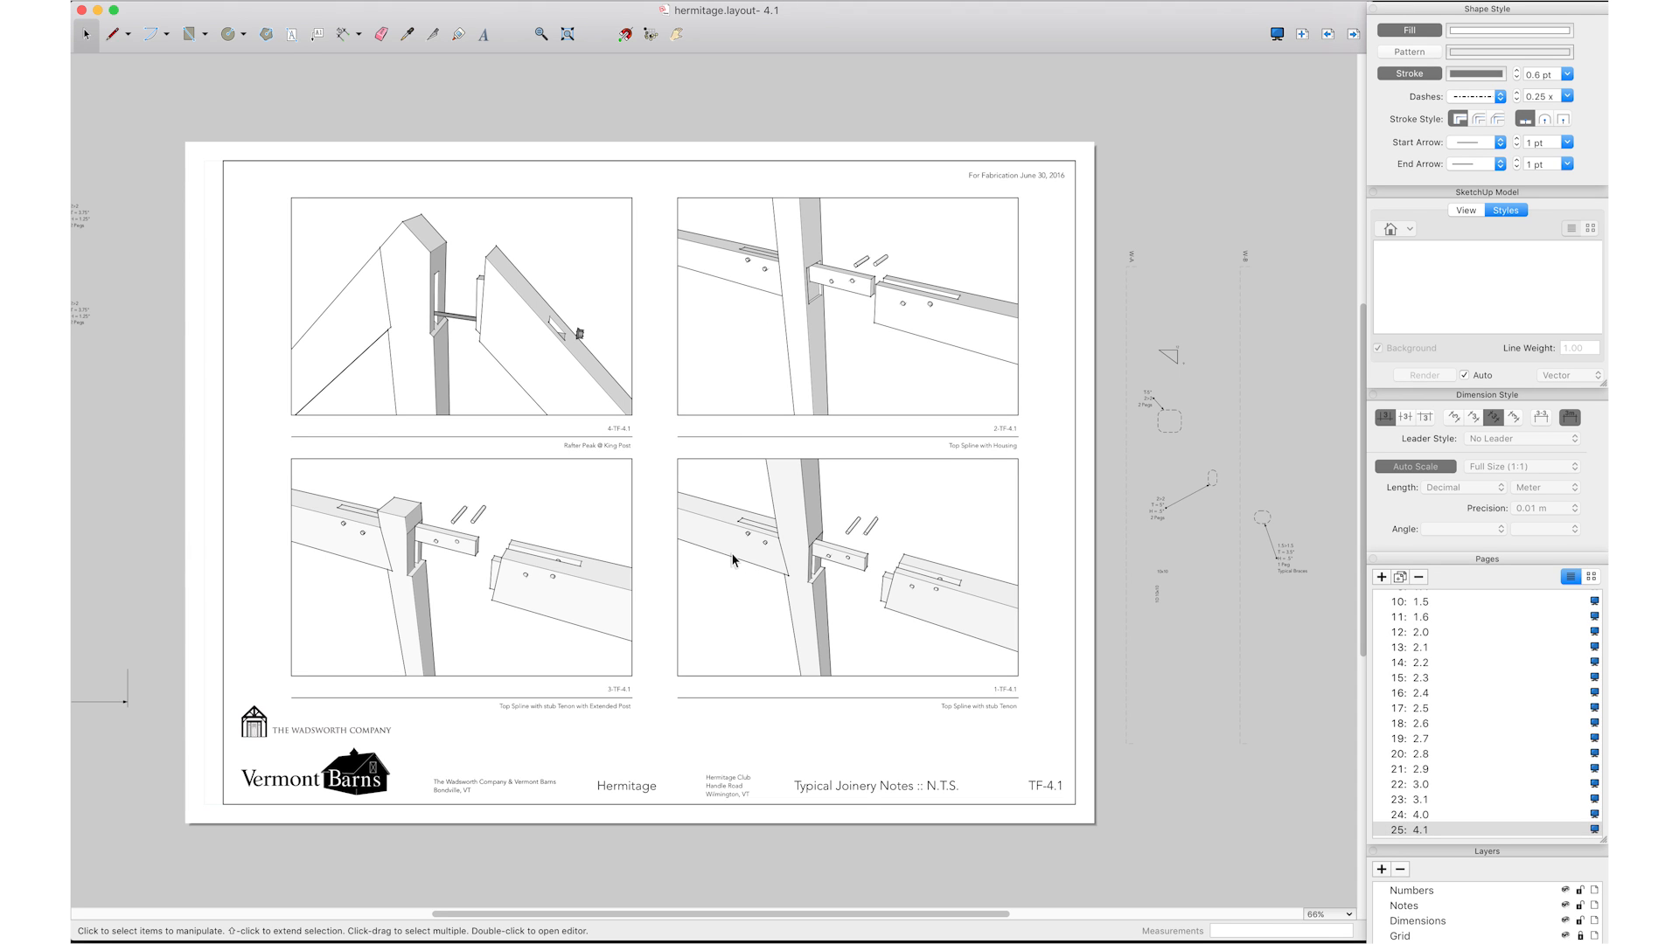
- Switch to the hermitage-shops.skp model in SketchUp, view its section planes from a higher angle, and activate the X-MB-B1 scene
key("super+Tab")
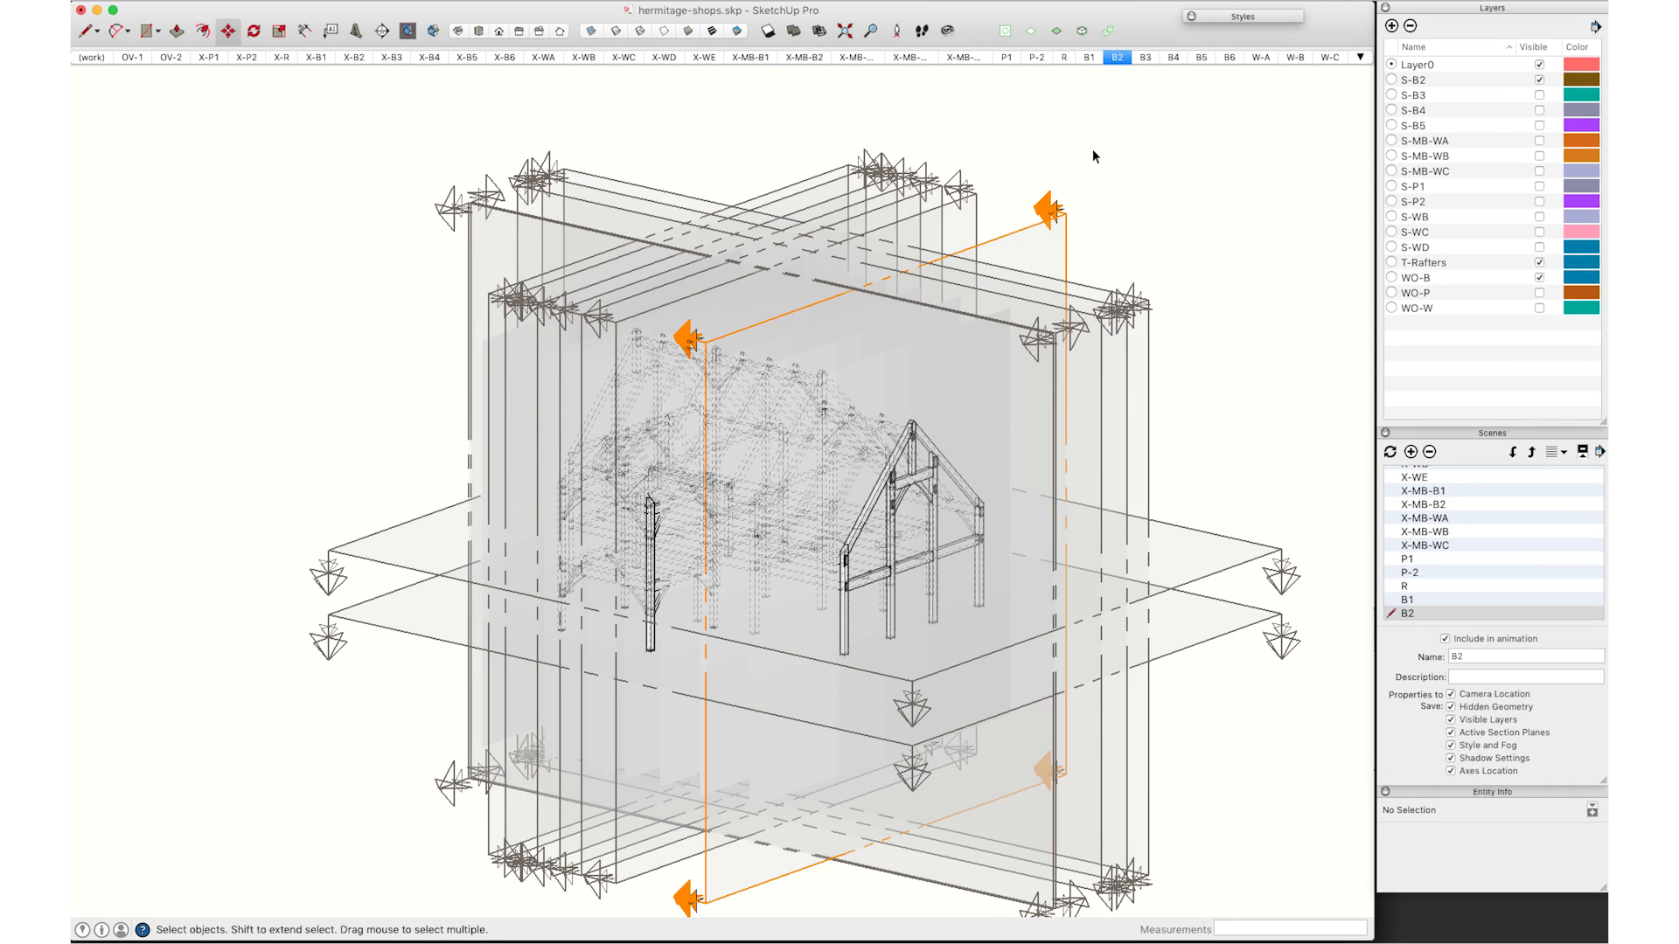
middle_click_drag(1007, 193, 994, 245)
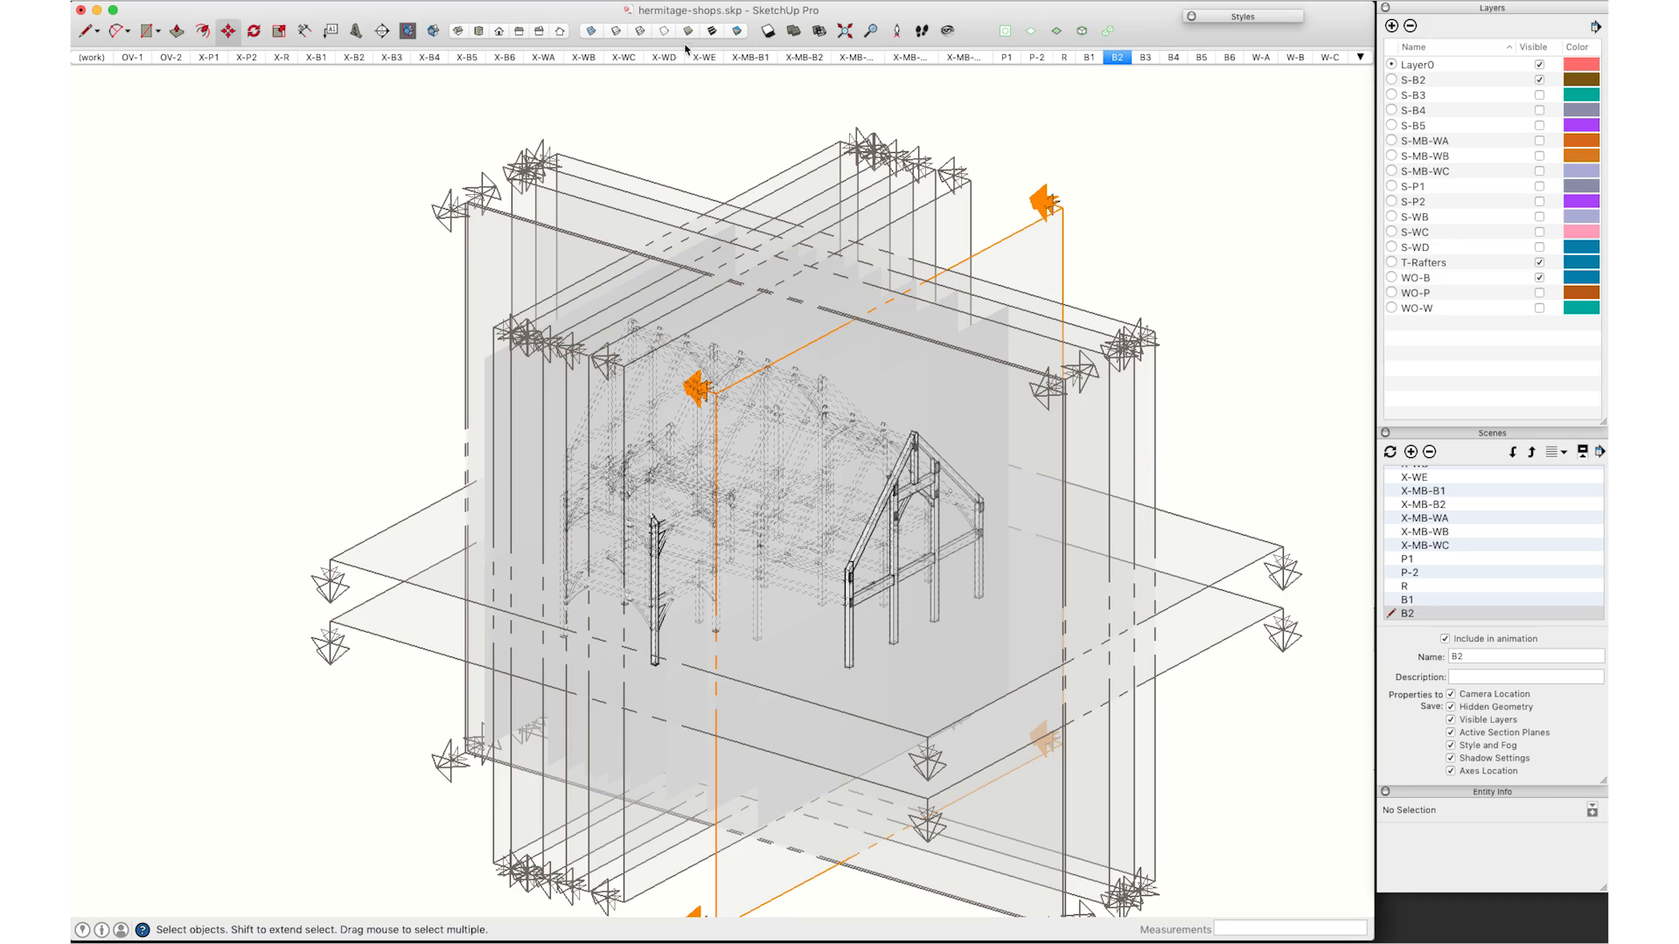
left_click(749, 58)
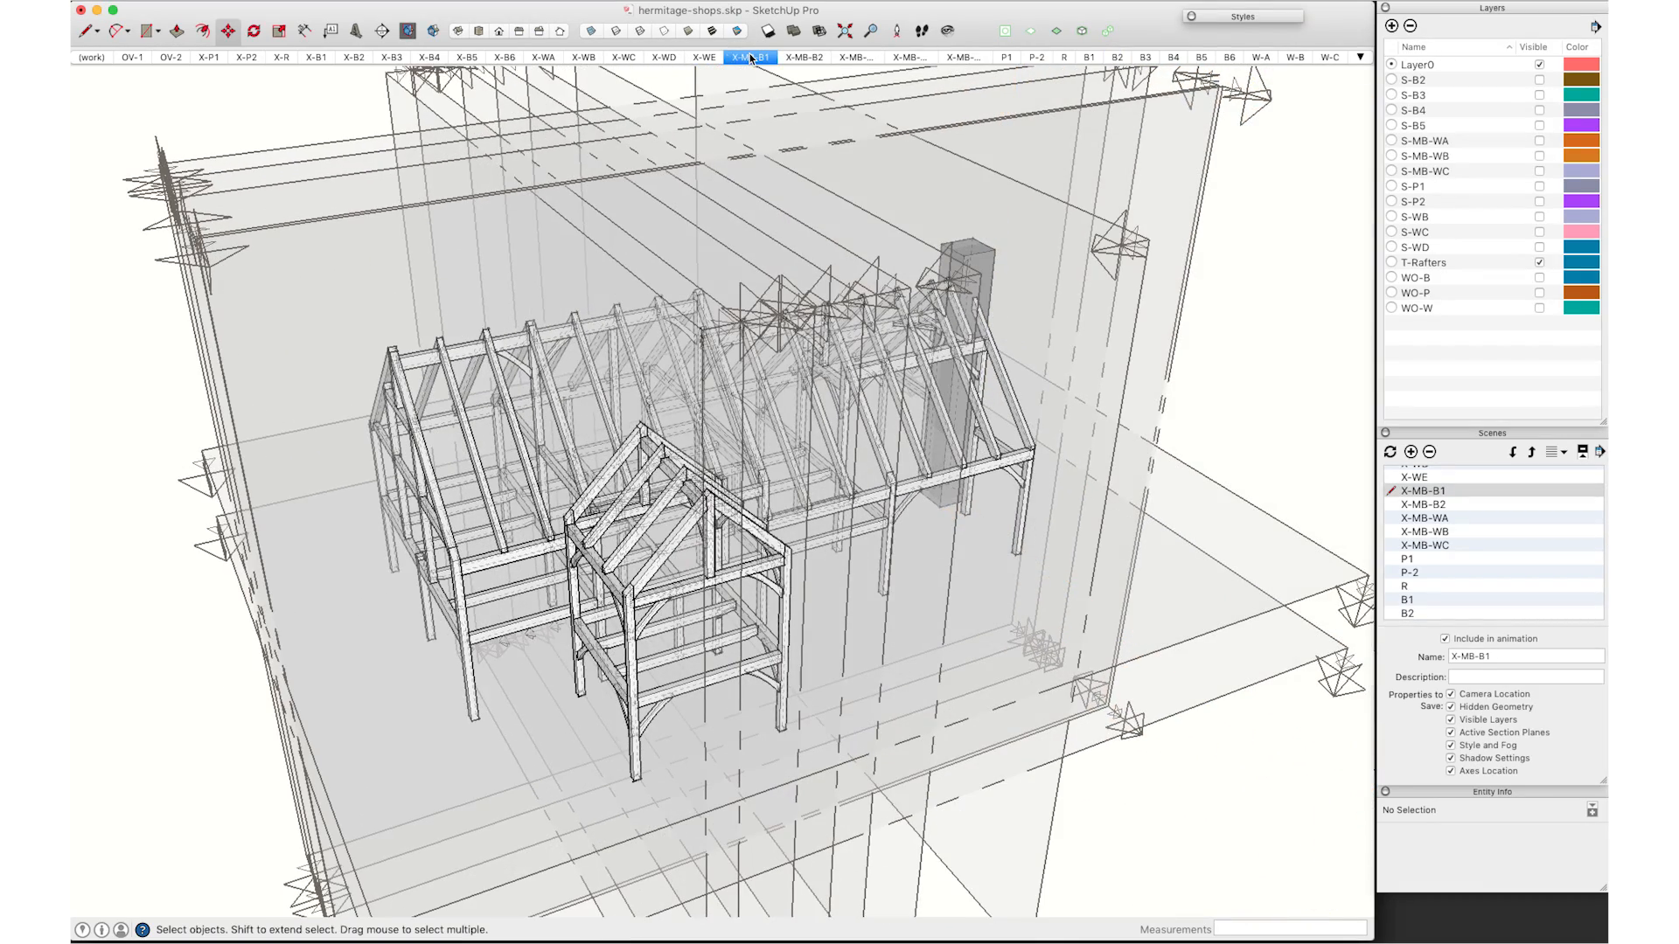
- Switch to the hermitage-joinery.skp model containing the exploded joinery details
left_click(406, 32)
middle_click_drag(469, 461, 769, 192)
left_click(704, 58)
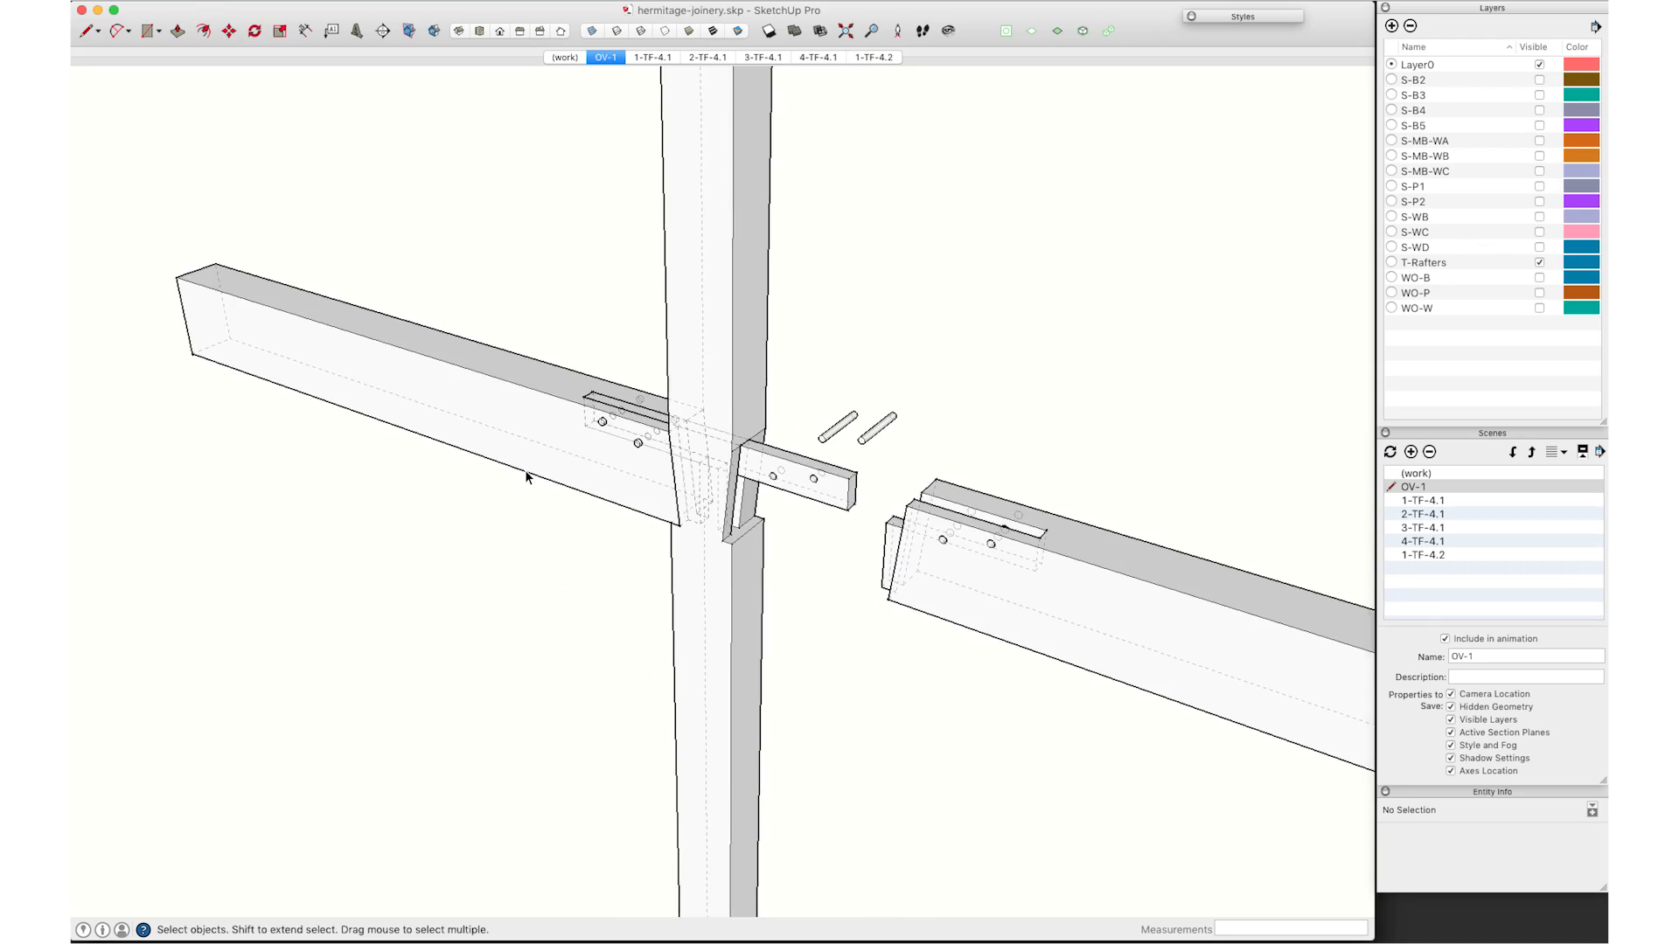
- Examine the full timber frame and the exploded joints placed around it, ending close to the extended post with splined beams and knee braces
scroll(635, 442, "down", 15)
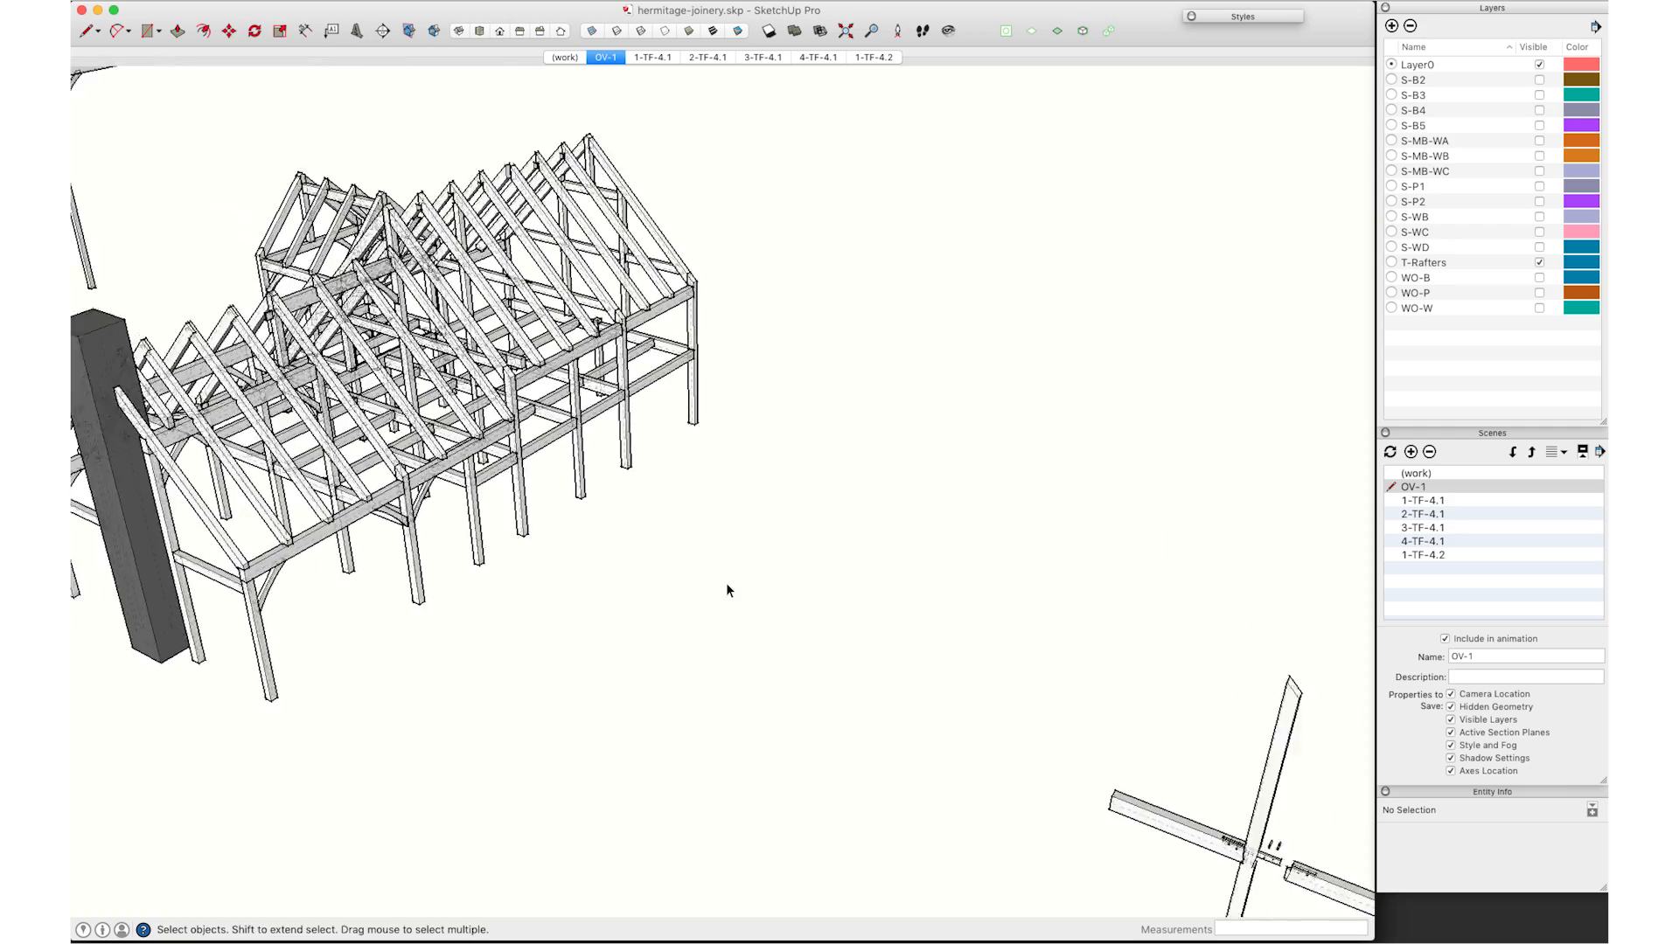
middle_click_drag(537, 527, 830, 605, "shift")
scroll(783, 564, "down", 5)
scroll(793, 557, "up", 2)
scroll(412, 547, "up", 12)
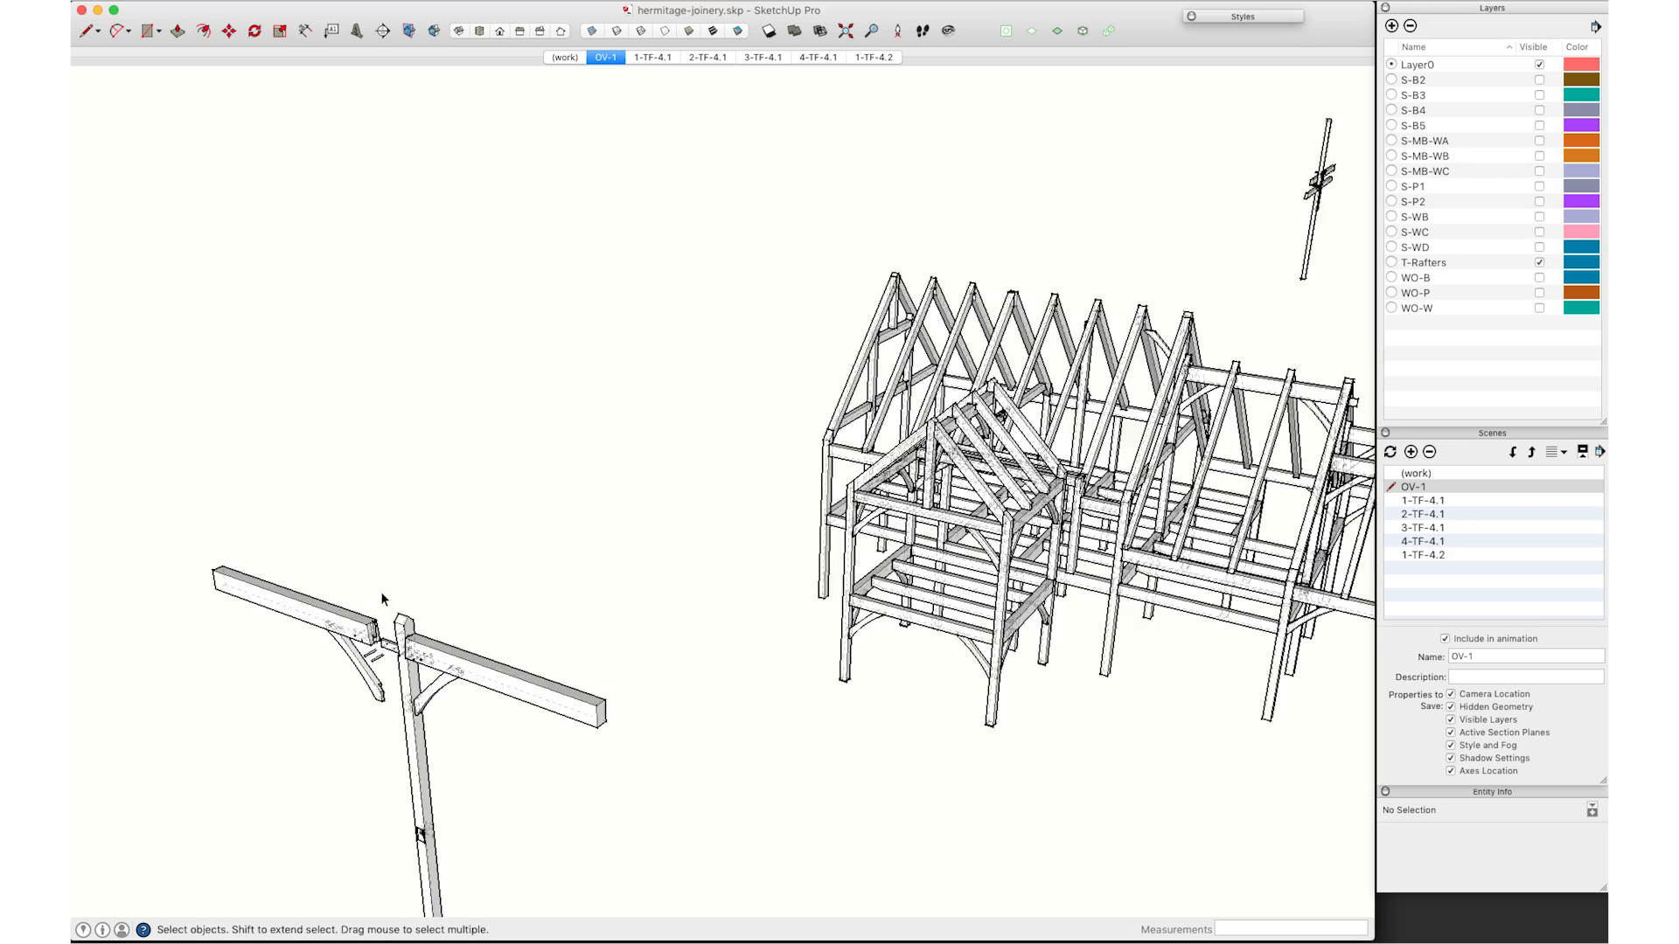
scroll(385, 697, "down", 8)
scroll(490, 632, "up", 10)
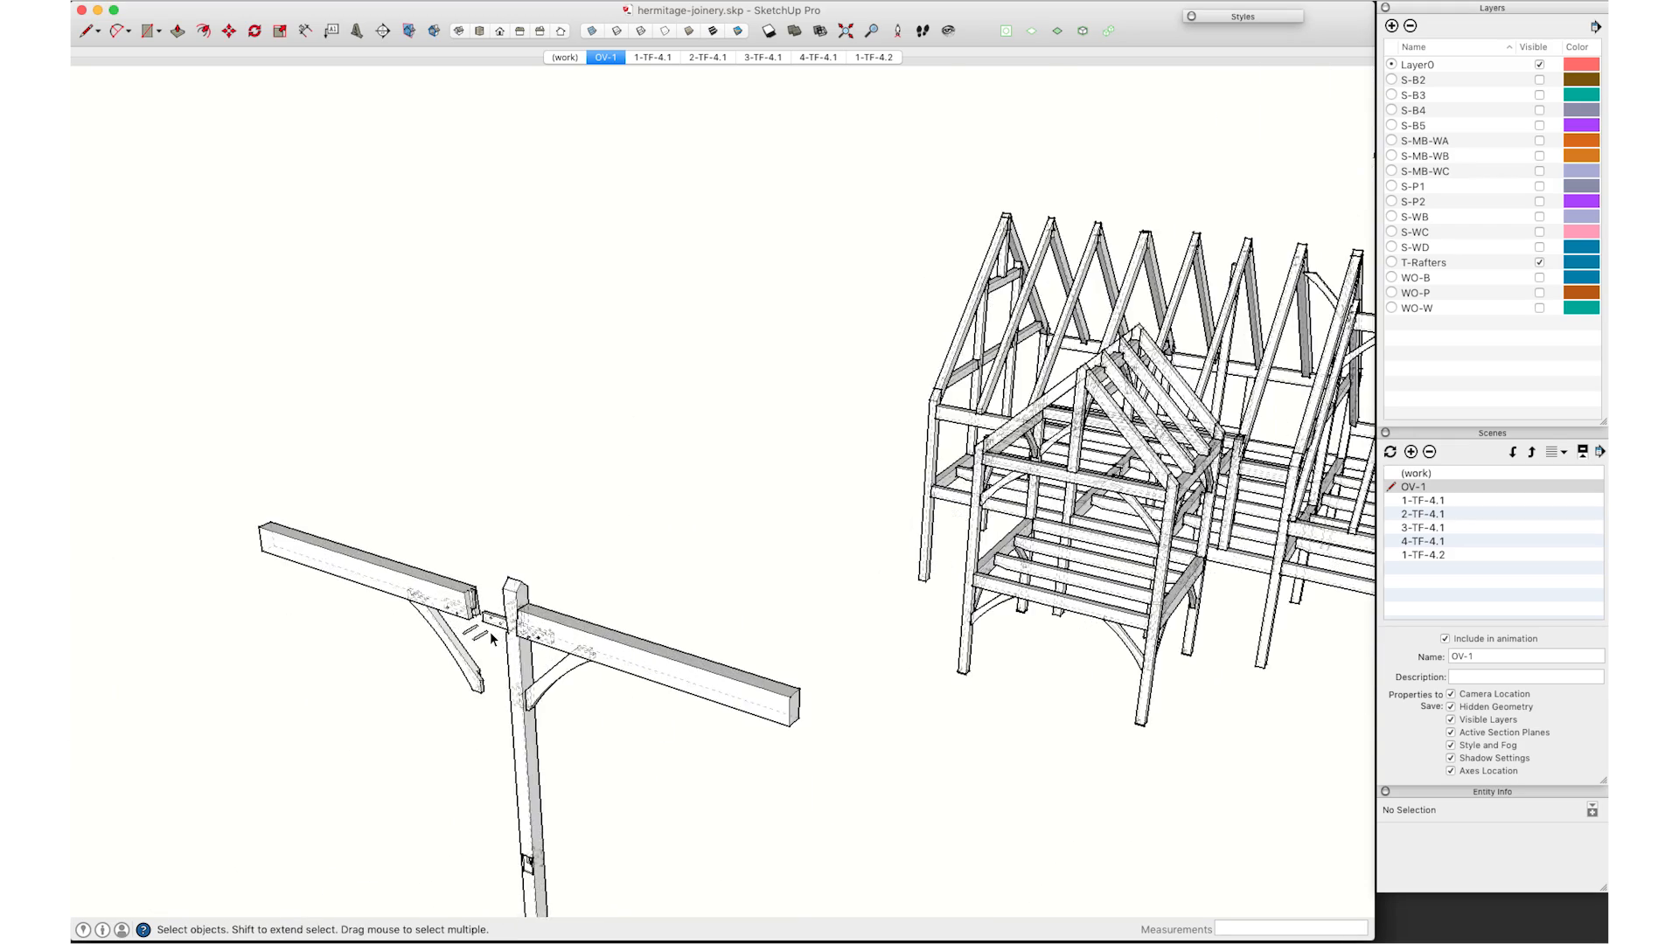
scroll(501, 643, "down", 8)
scroll(500, 648, "up", 5)
scroll(525, 660, "down", 4)
middle_click_drag(555, 674, 728, 665)
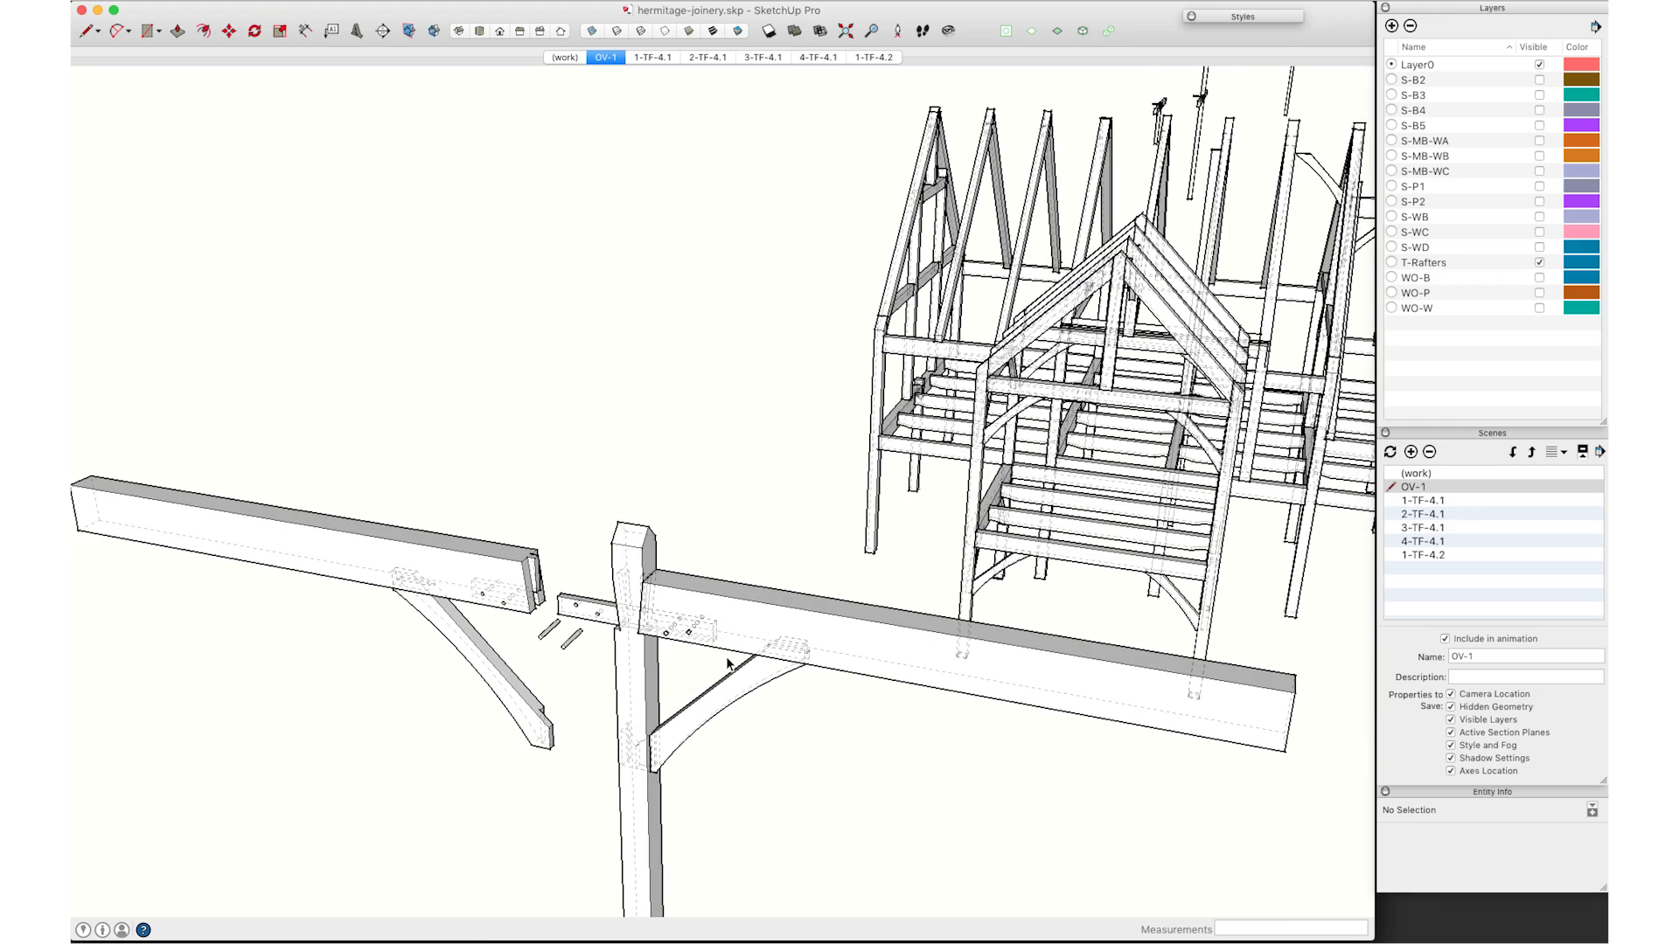